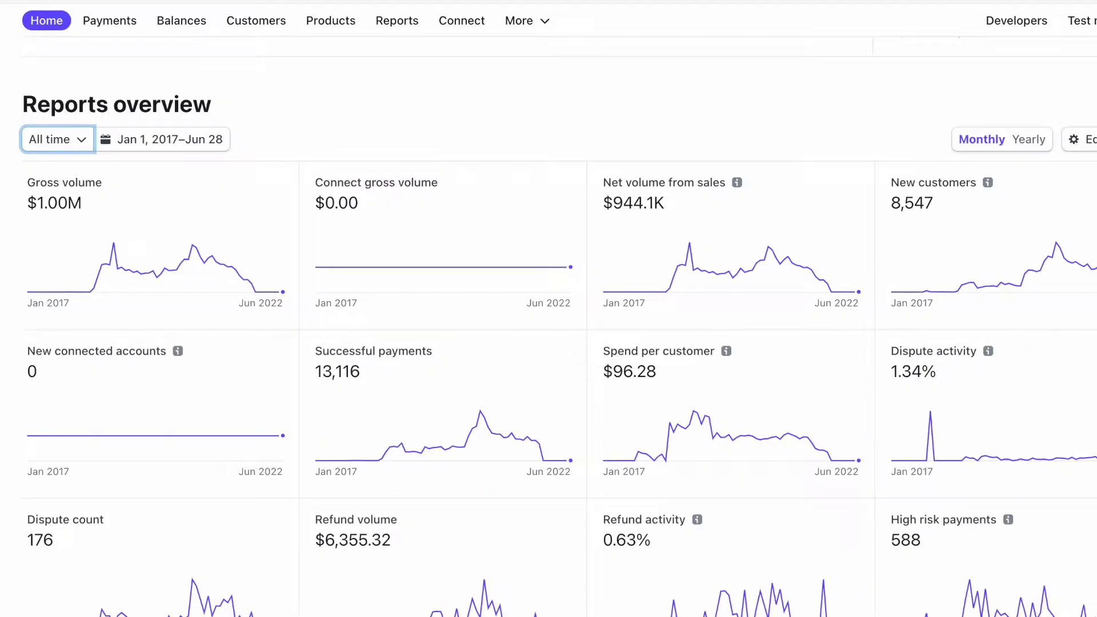
pyautogui.scroll(-5, 386, 188)
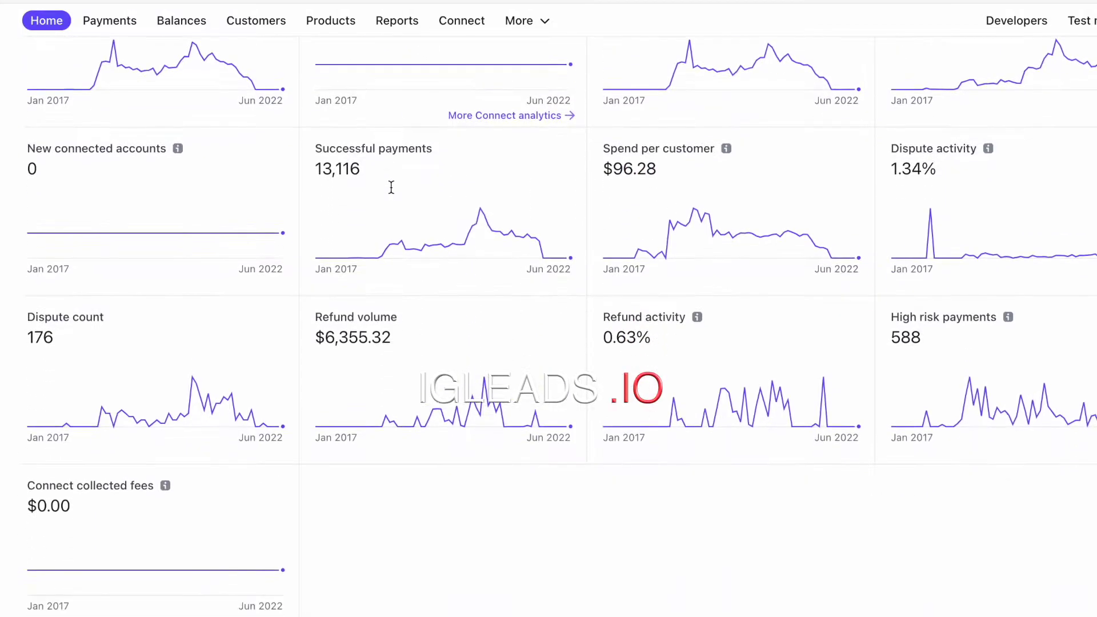
pyautogui.scroll(2, 390, 188)
pyautogui.scroll(2, 391, 187)
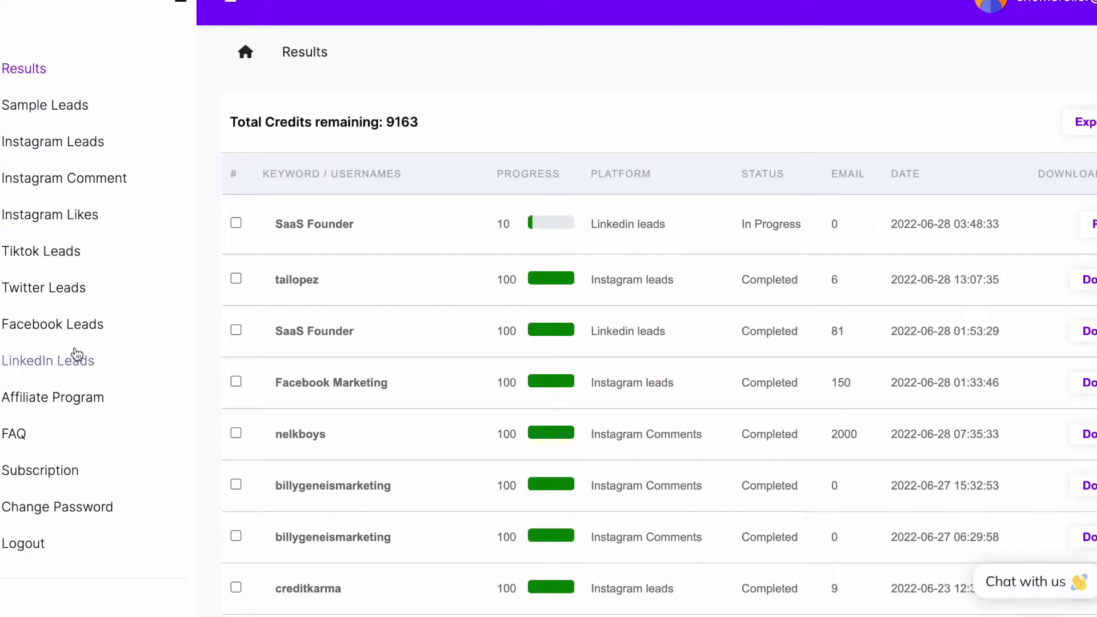
# Open the Facebook Leads scraping form from the left sidebar.
pyautogui.click(99, 330)
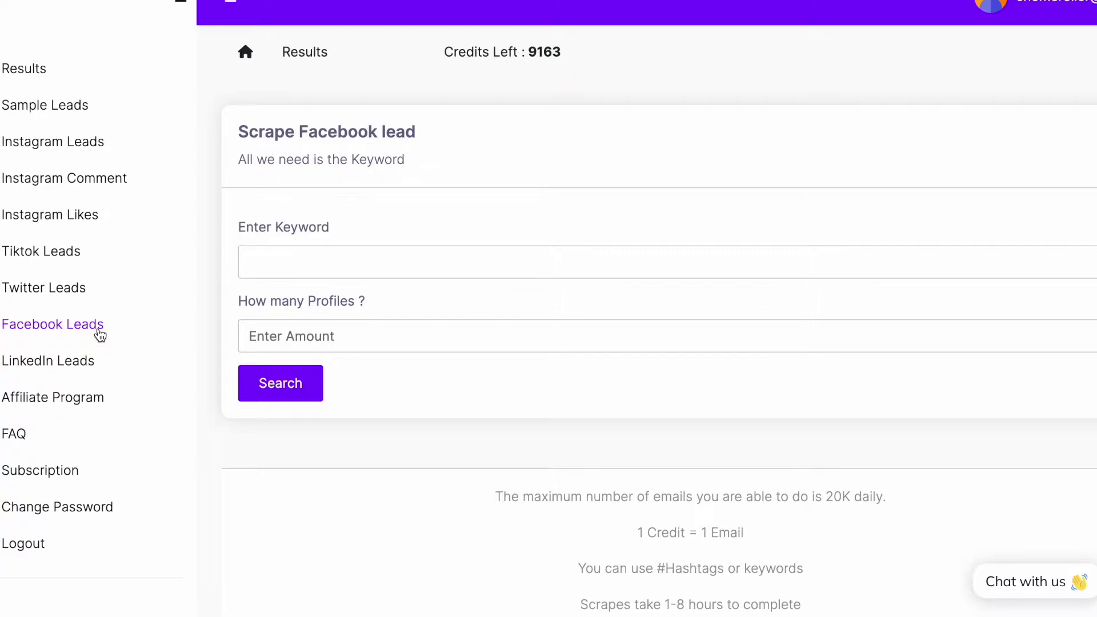
# Submit a Facebook lead search for keyword 'Digital Marketing' with 1000 profiles.
pyautogui.click(300, 275)
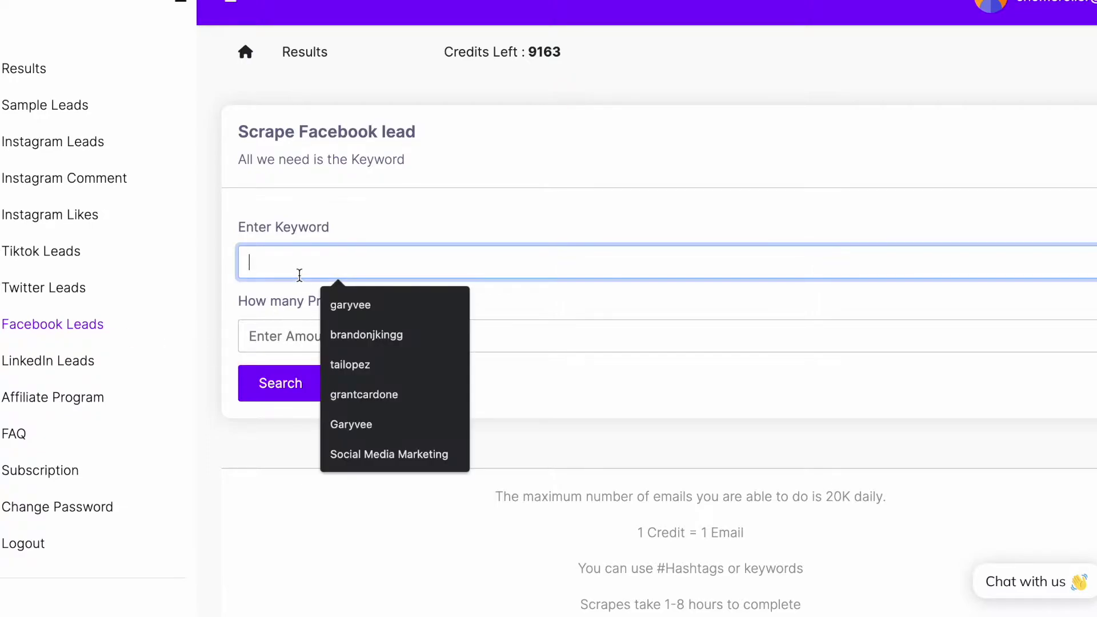
pyautogui.write('Digital M')
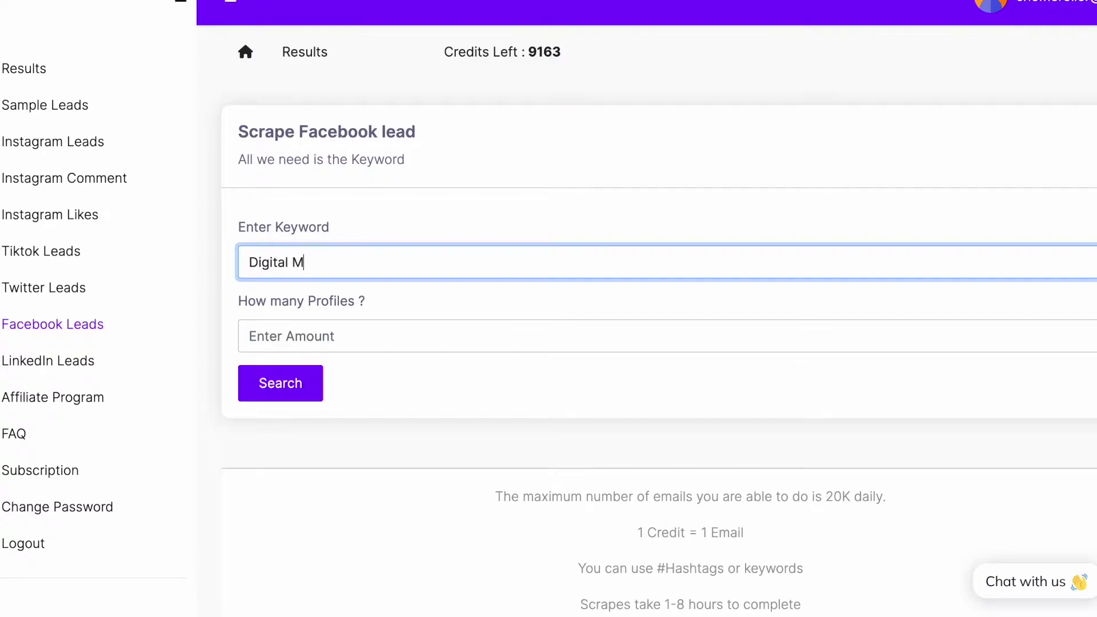
pyautogui.write('arketing')
pyautogui.click(309, 328)
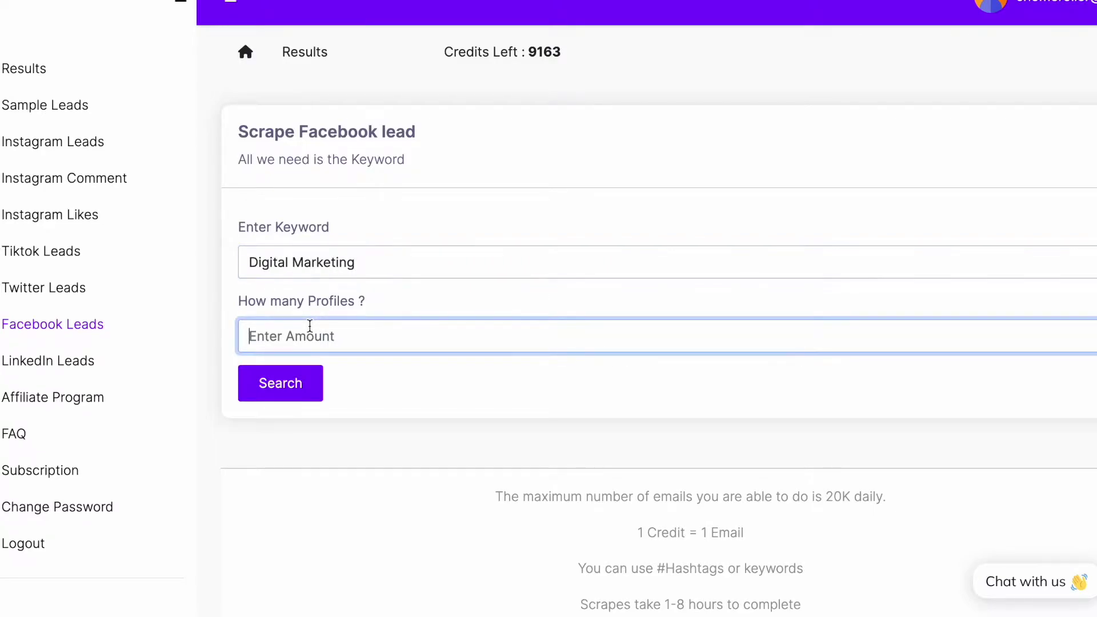
pyautogui.write('1000')
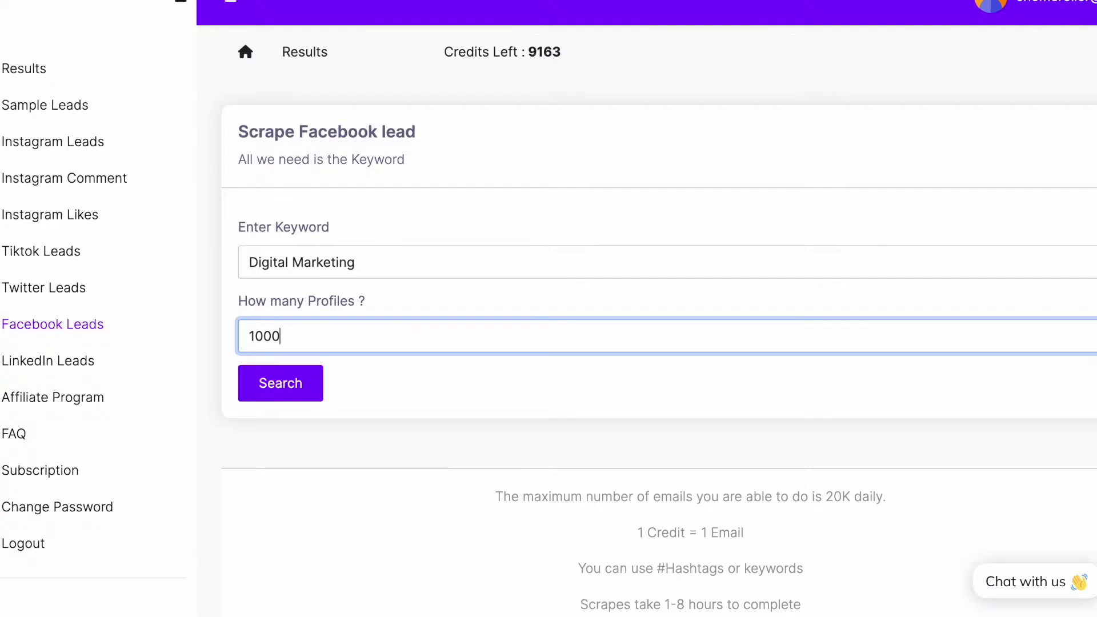
pyautogui.moveTo(331, 326); pyautogui.dragTo(129, 314)
pyautogui.write('20')
pyautogui.write('000')
pyautogui.press('BackSpace')
pyautogui.press('BackSpace')
pyautogui.press('BackSpace')
pyautogui.press('BackSpace')
pyautogui.press('BackSpace')
pyautogui.write('10')
pyautogui.write('00')
pyautogui.click(322, 391)
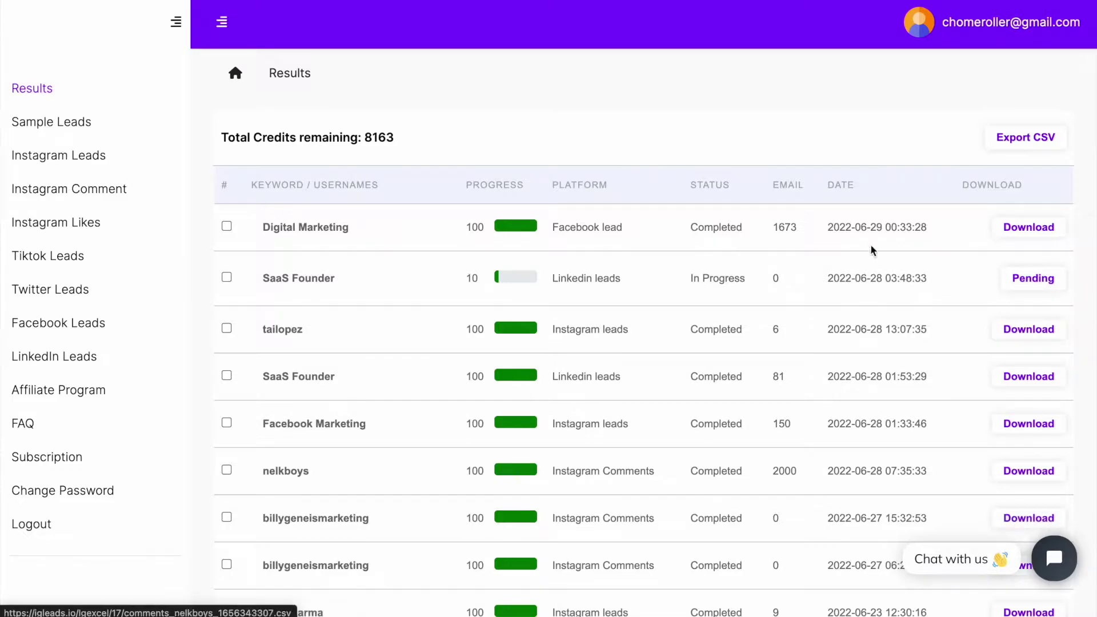
# Download the Digital Marketing leads CSV (1673 emails) and open the file.
pyautogui.click(763, 230)
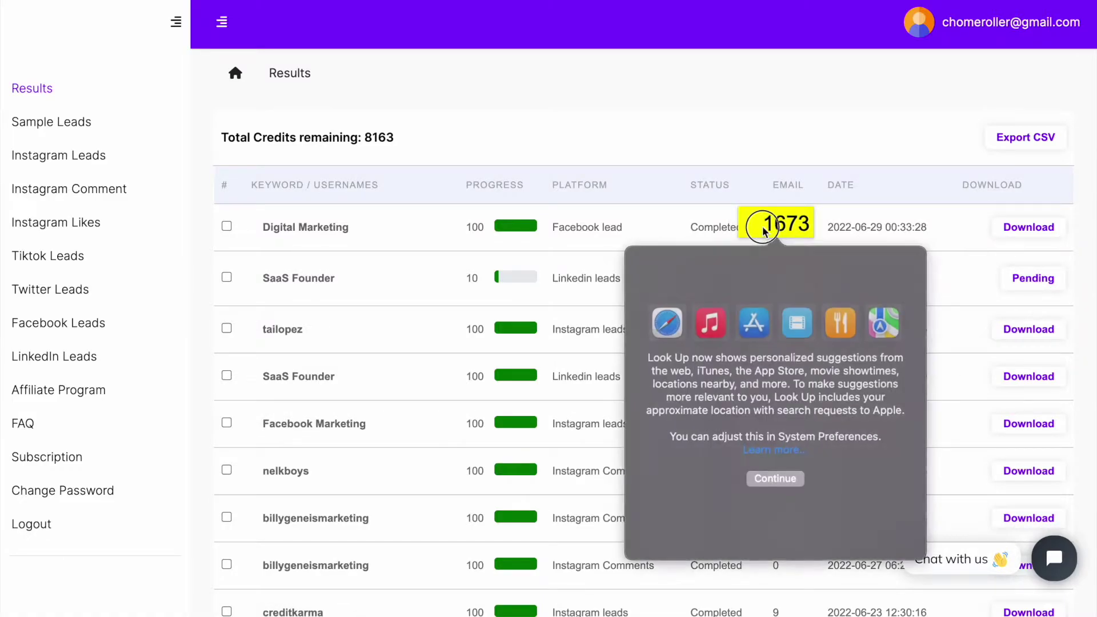
pyautogui.click(829, 227)
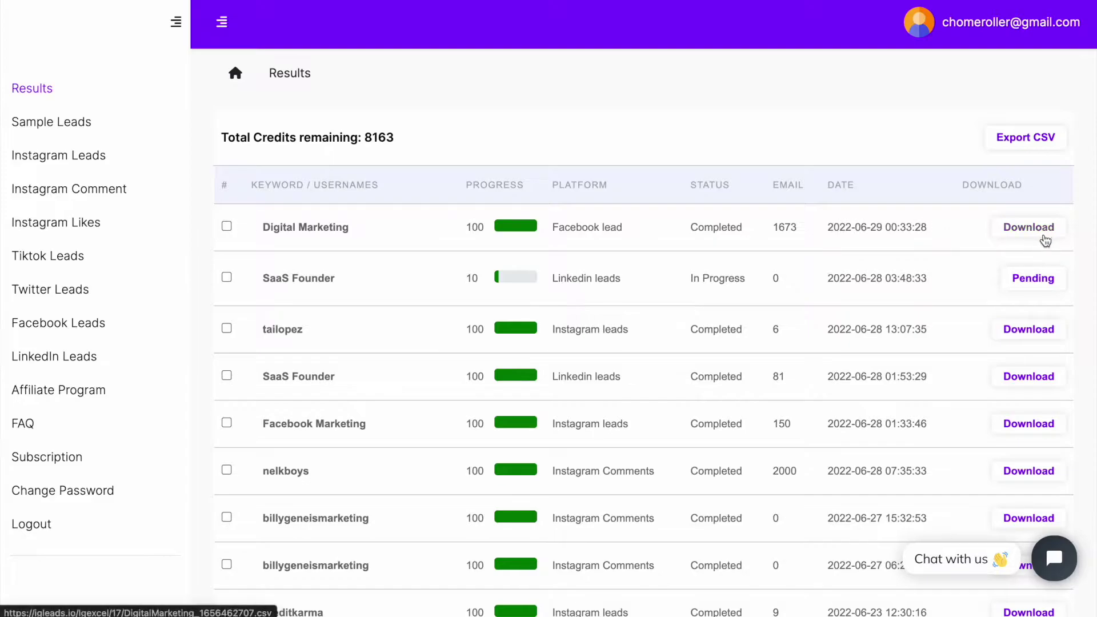
pyautogui.click(1035, 228)
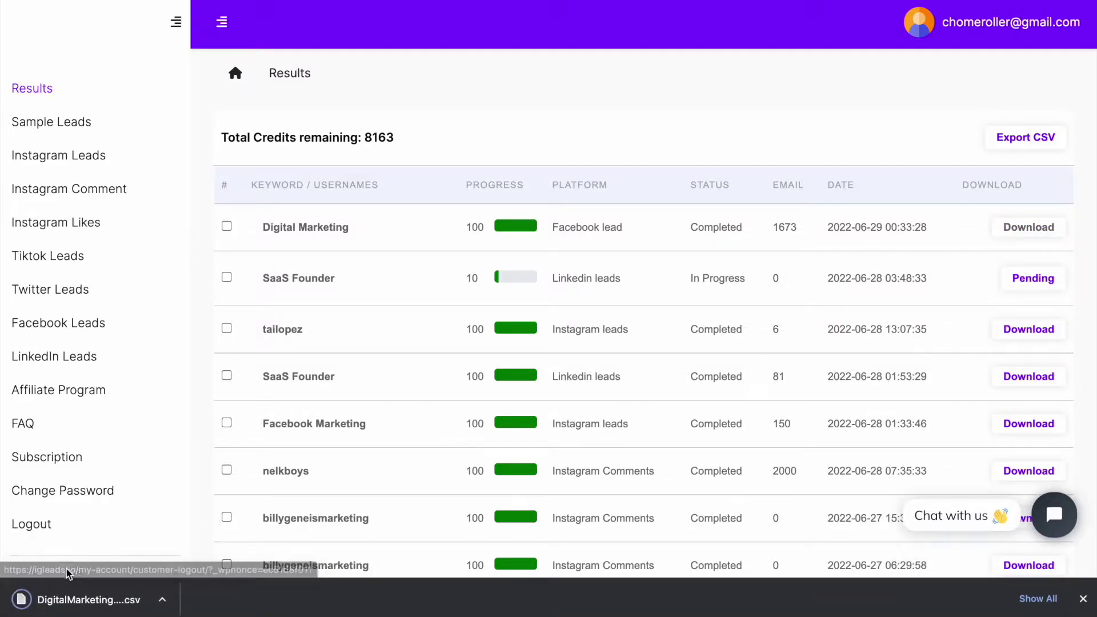
pyautogui.click(78, 598)
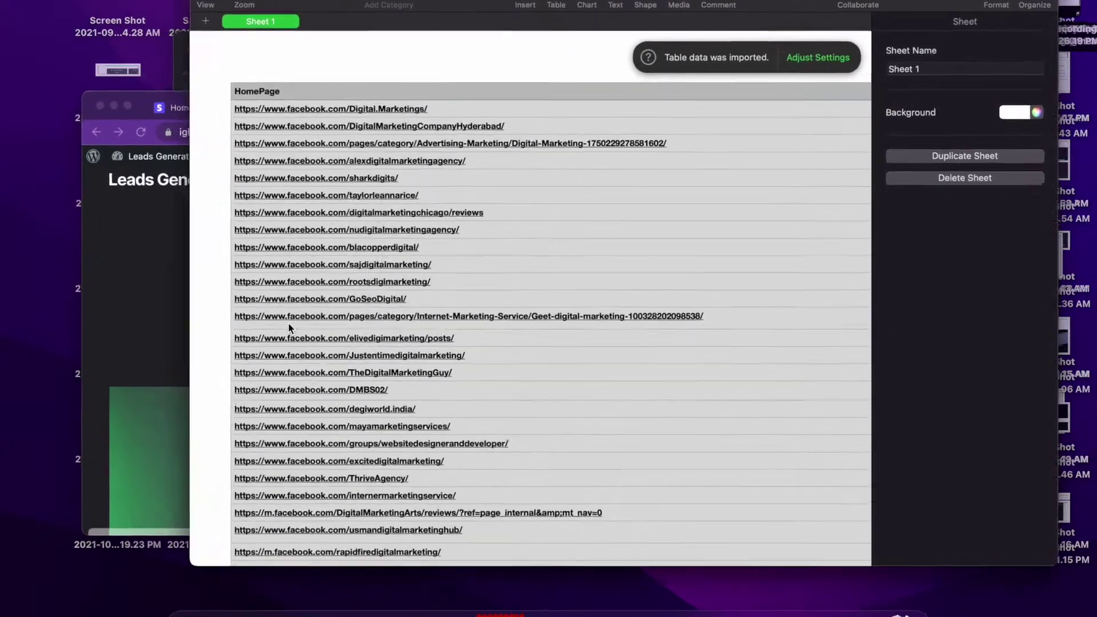
pyautogui.scroll(-10, 598, 302)
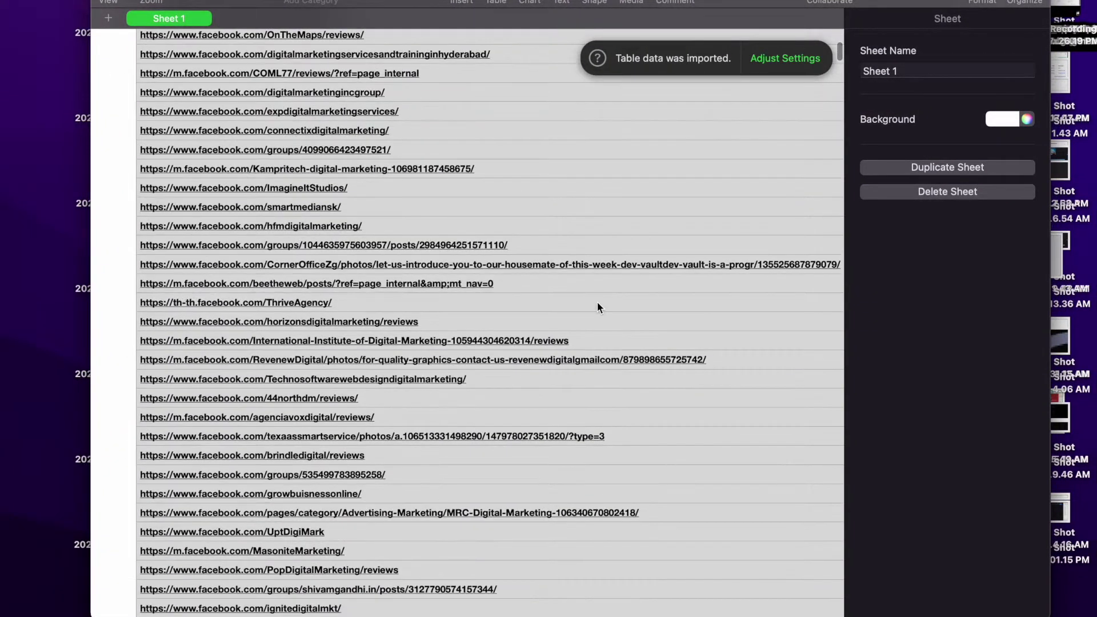
pyautogui.scroll(-10, 598, 303)
pyautogui.hscroll(5, 598, 304)
pyautogui.scroll(10, 598, 303)
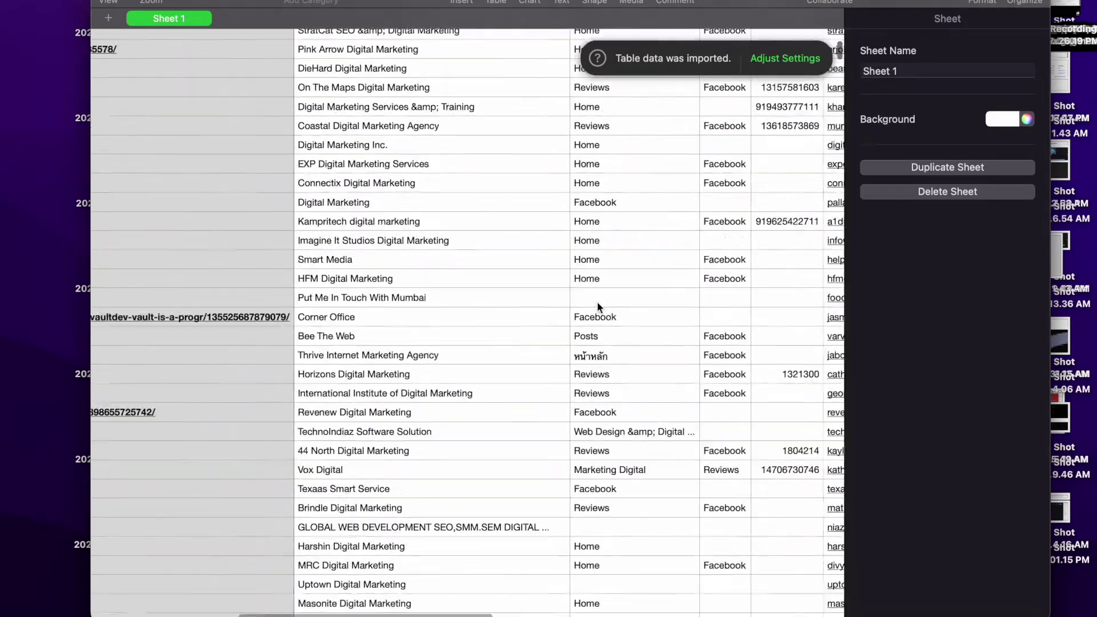
pyautogui.scroll(10, 598, 304)
pyautogui.hscroll(5, 583, 279)
pyautogui.scroll(-1, 584, 279)
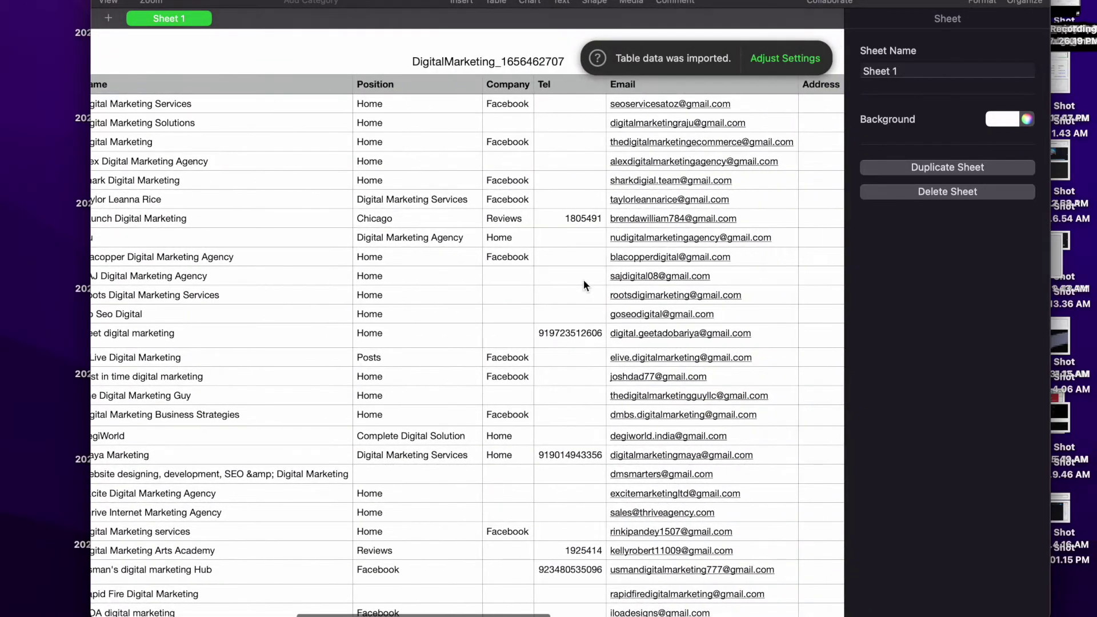
pyautogui.scroll(-10, 576, 267)
pyautogui.hscroll(5, 577, 268)
pyautogui.scroll(10, 577, 267)
pyautogui.scroll(3, 576, 267)
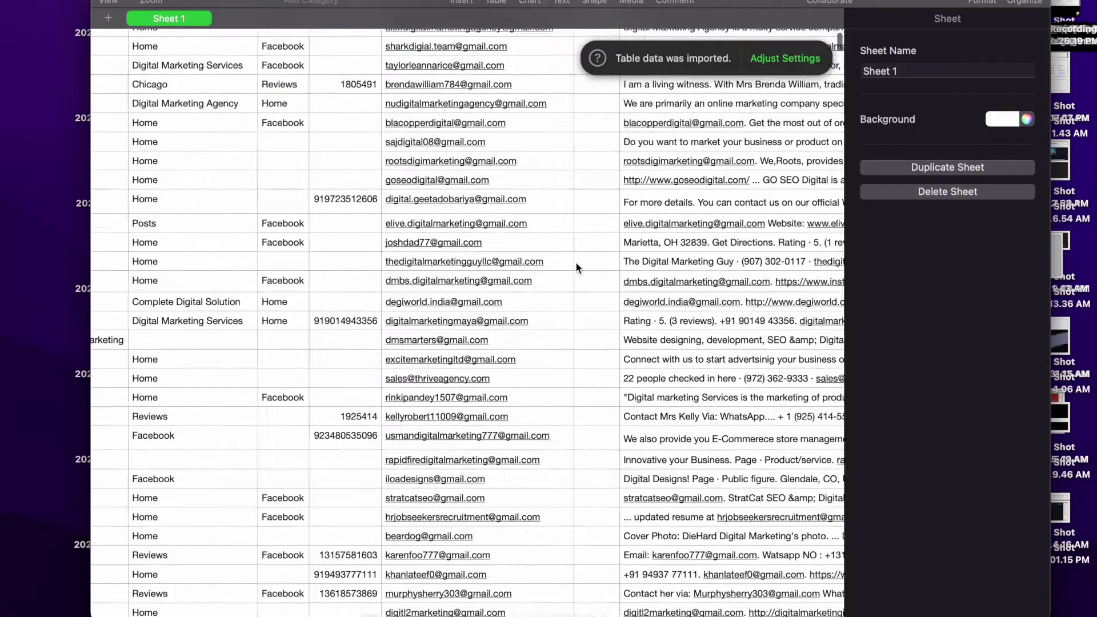
pyautogui.scroll(3, 576, 268)
pyautogui.scroll(-2, 505, 276)
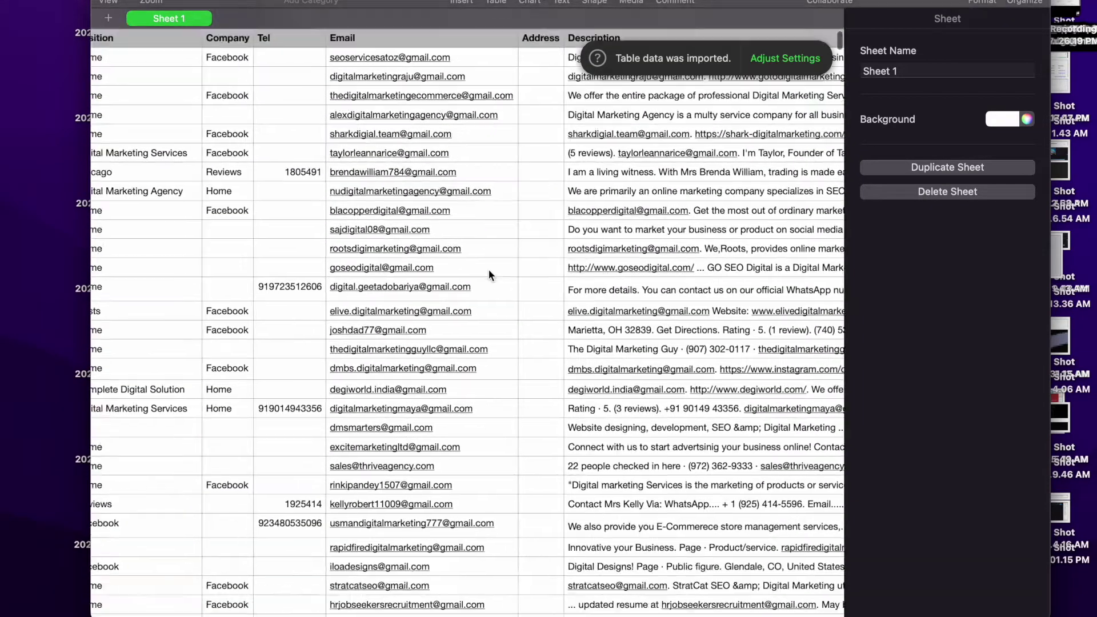
pyautogui.scroll(-10, 489, 270)
pyautogui.scroll(10, 489, 269)
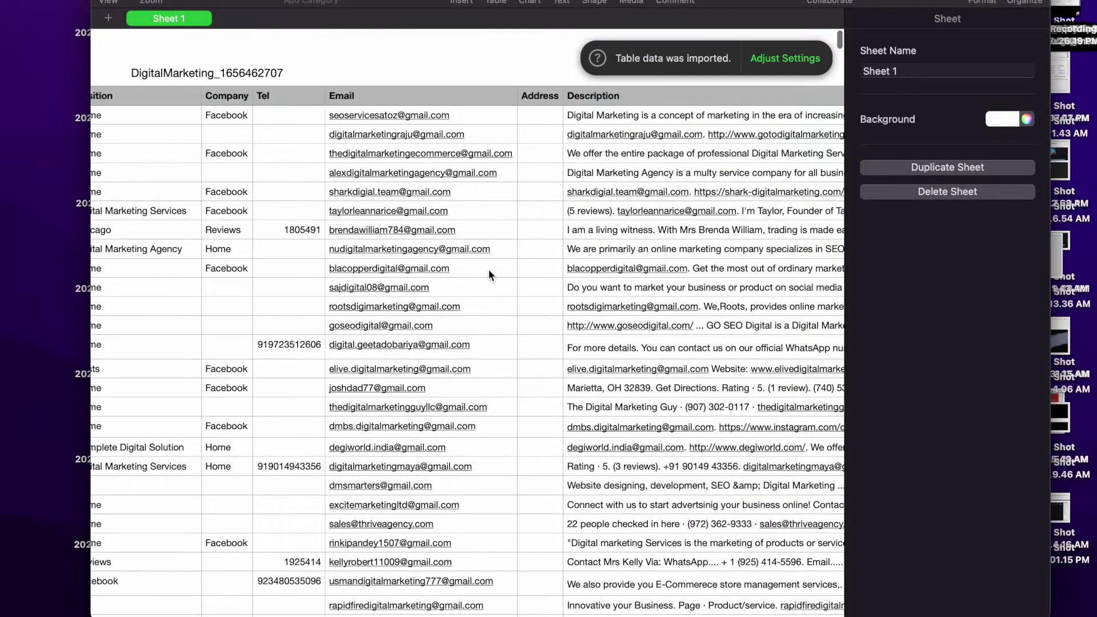
pyautogui.hscroll(3, 487, 269)
pyautogui.hscroll(5, 488, 268)
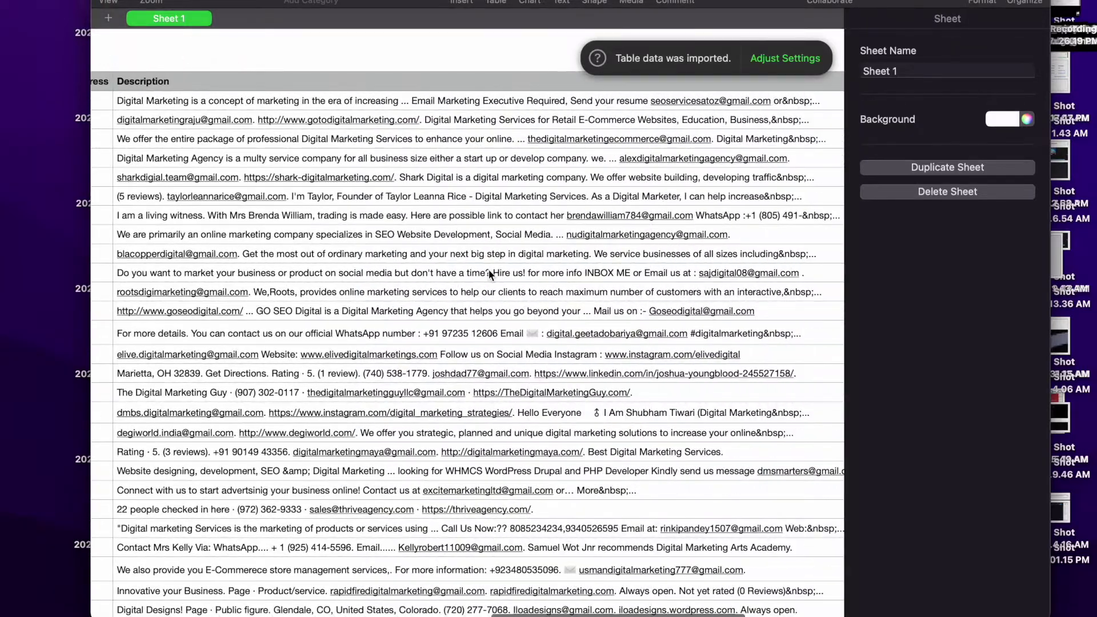
pyautogui.scroll(-5, 488, 269)
pyautogui.hscroll(5, 488, 268)
pyautogui.scroll(-5, 489, 274)
pyautogui.hscroll(-1, 489, 275)
pyautogui.scroll(-5, 488, 275)
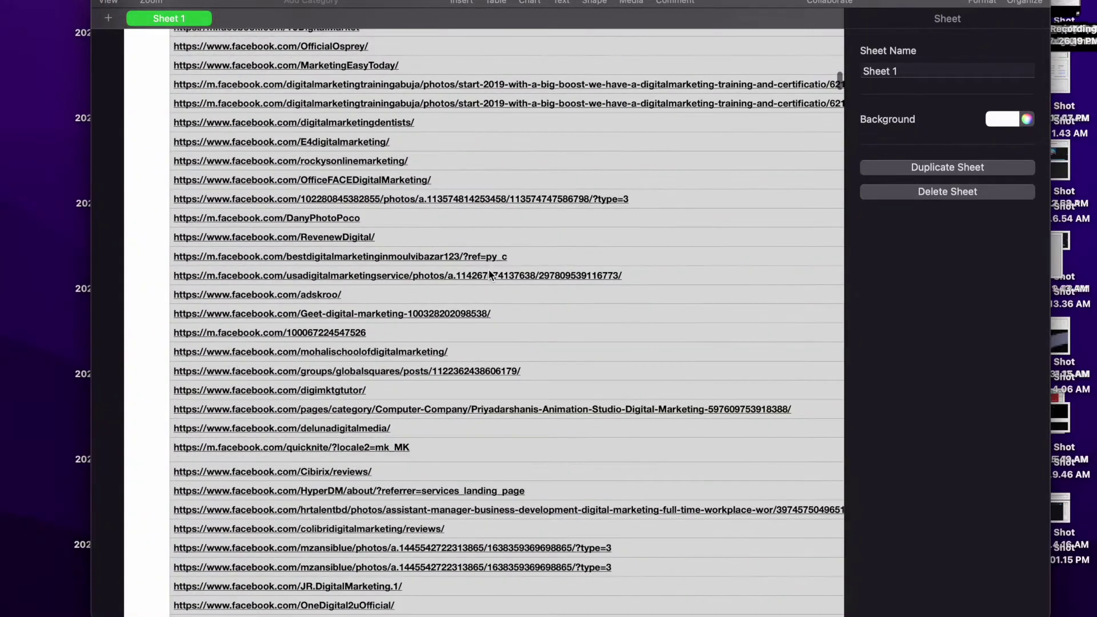
pyautogui.scroll(-3, 489, 275)
pyautogui.scroll(-5, 489, 274)
pyautogui.scroll(-2, 489, 274)
pyautogui.scroll(-5, 489, 274)
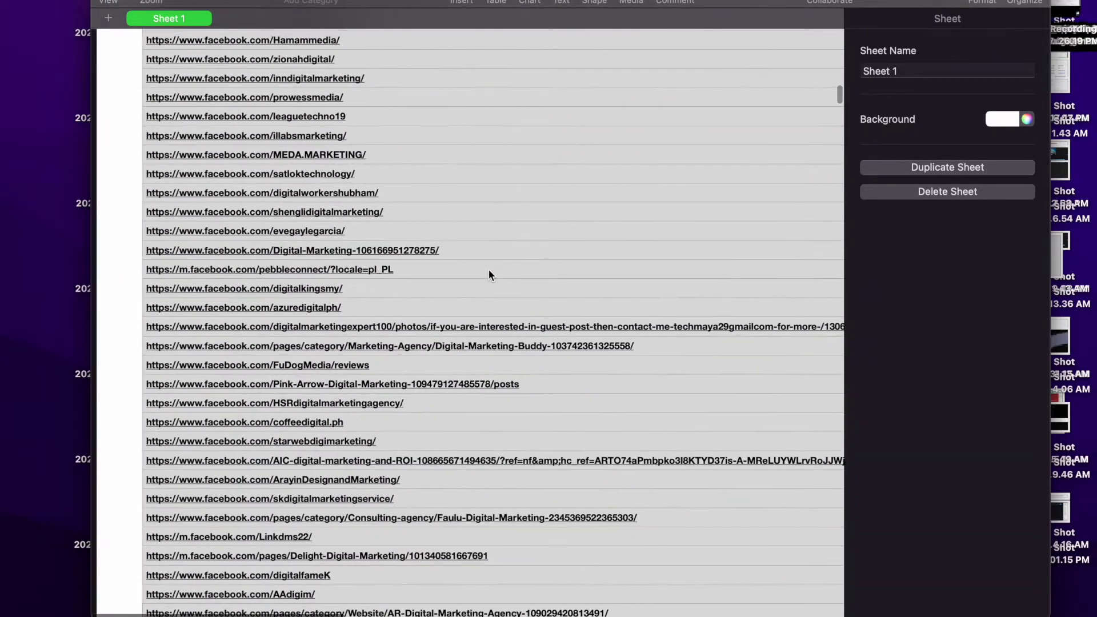
pyautogui.hscroll(-5, 488, 274)
pyautogui.hscroll(-3, 501, 276)
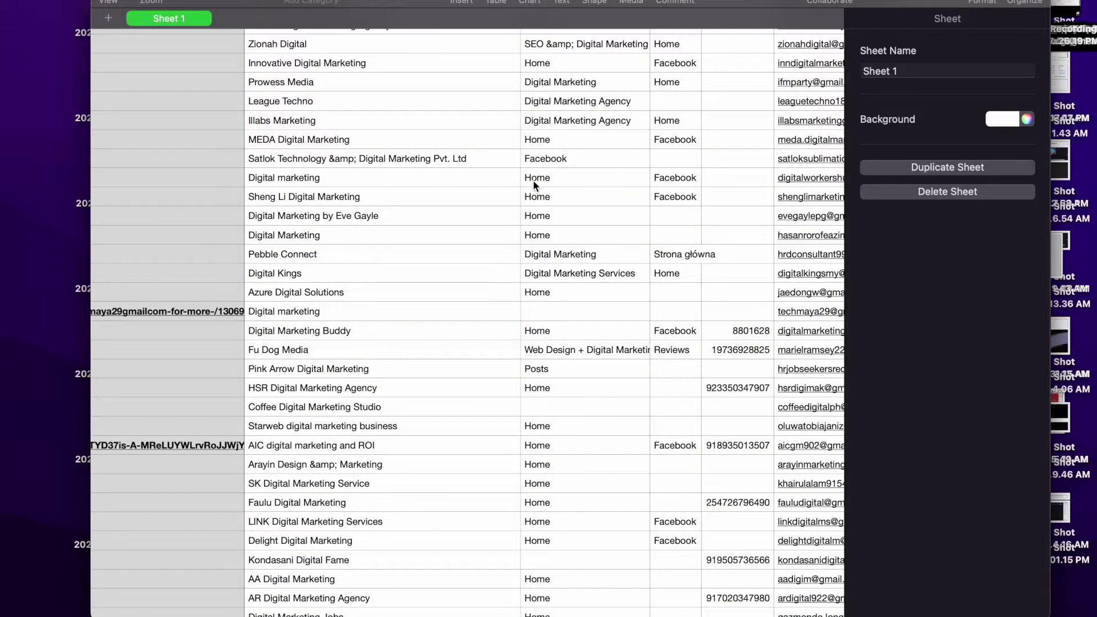
pyautogui.scroll(-10, 533, 181)
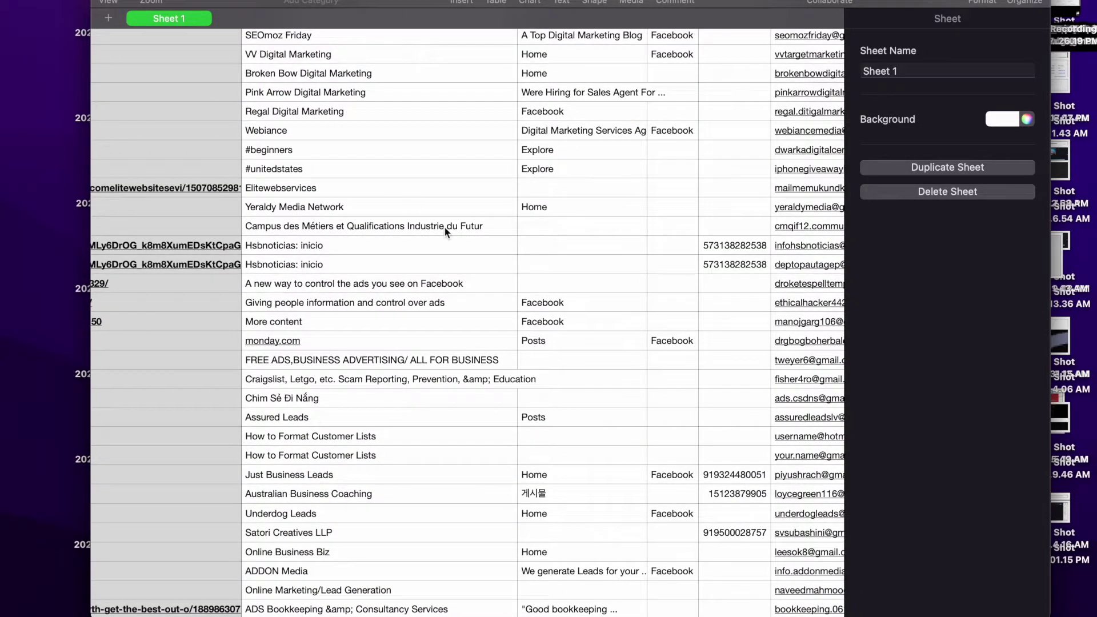
# Bring the Chrome window with IGLeads.io back to the front.
pyautogui.click(572, 586)
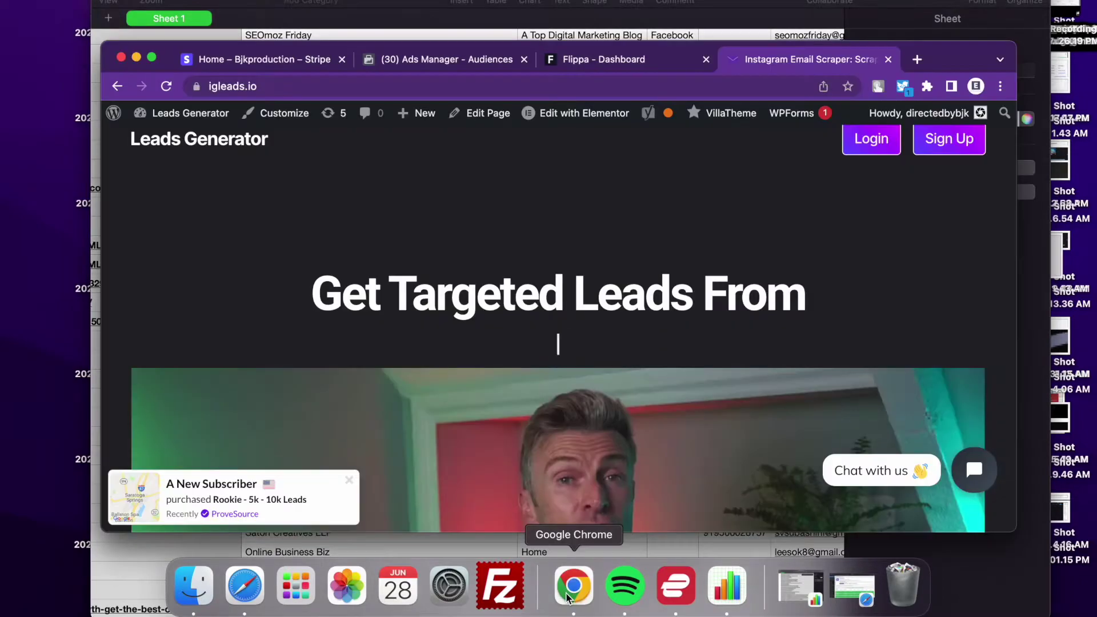
# On the maximized Ads Manager Audiences page, choose Create Audience > Custom Audience.
pyautogui.click(424, 61)
pyautogui.click(153, 58)
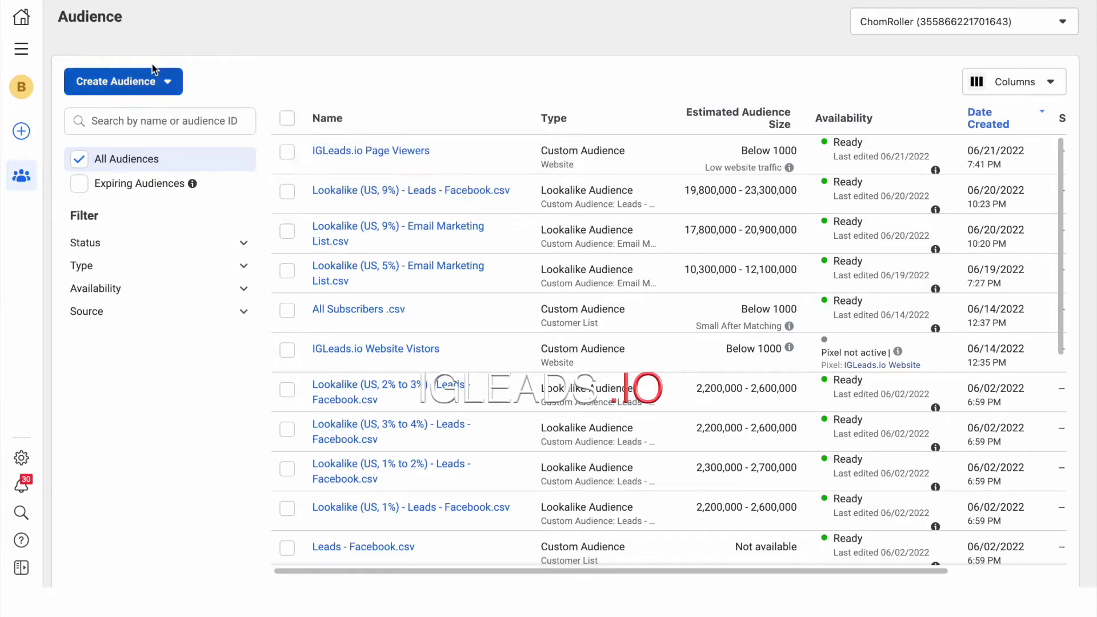
pyautogui.click(155, 78)
pyautogui.click(257, 66)
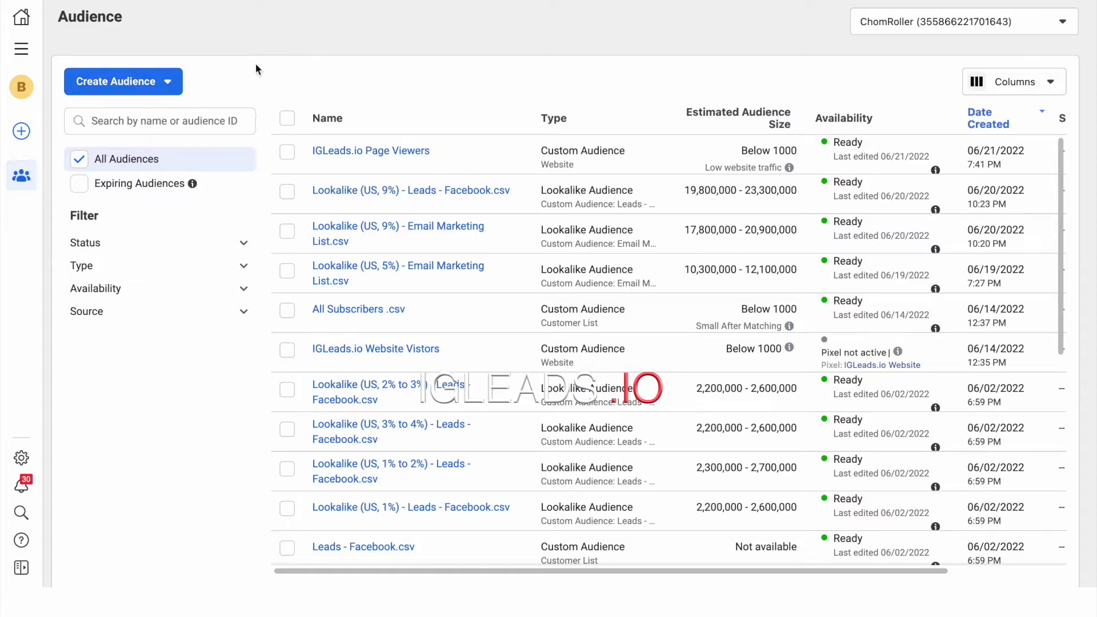
pyautogui.click(21, 48)
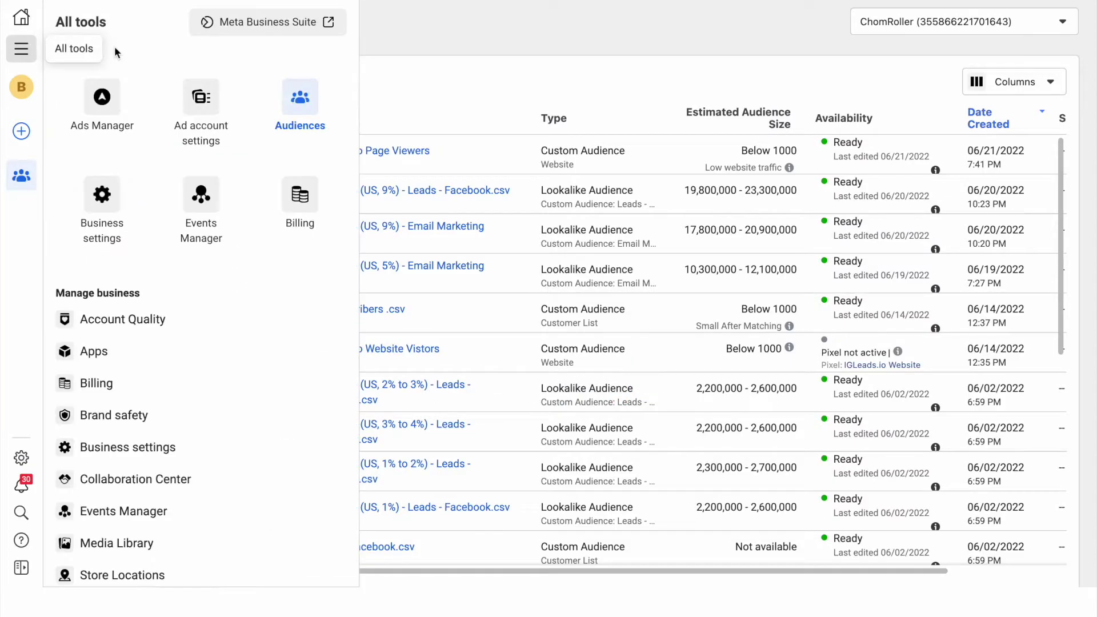
pyautogui.click(488, 47)
pyautogui.click(138, 81)
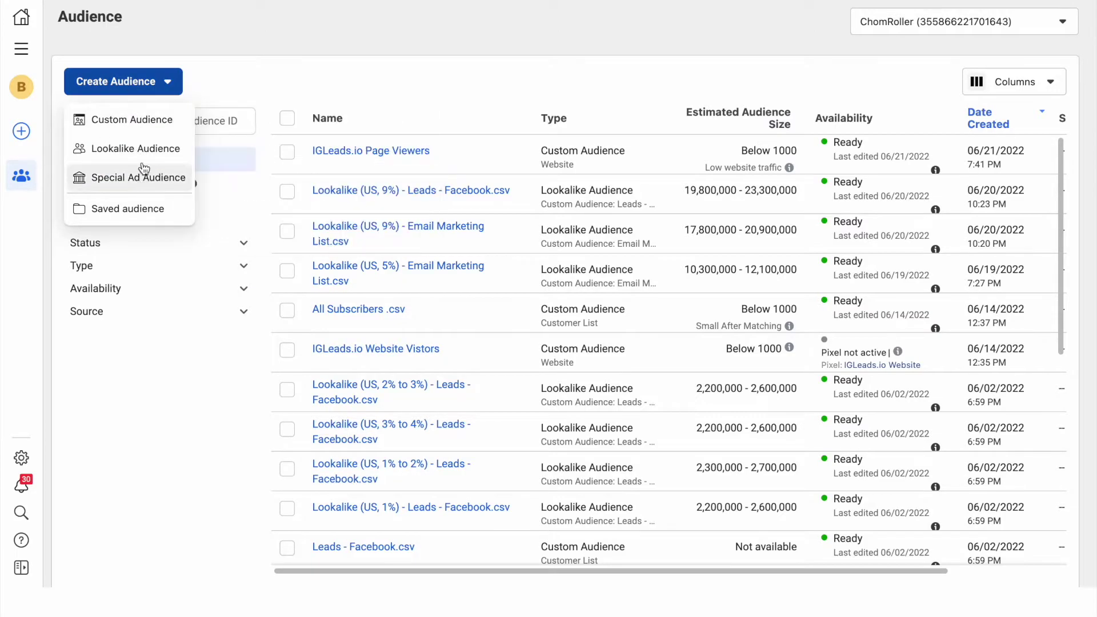
pyautogui.click(133, 121)
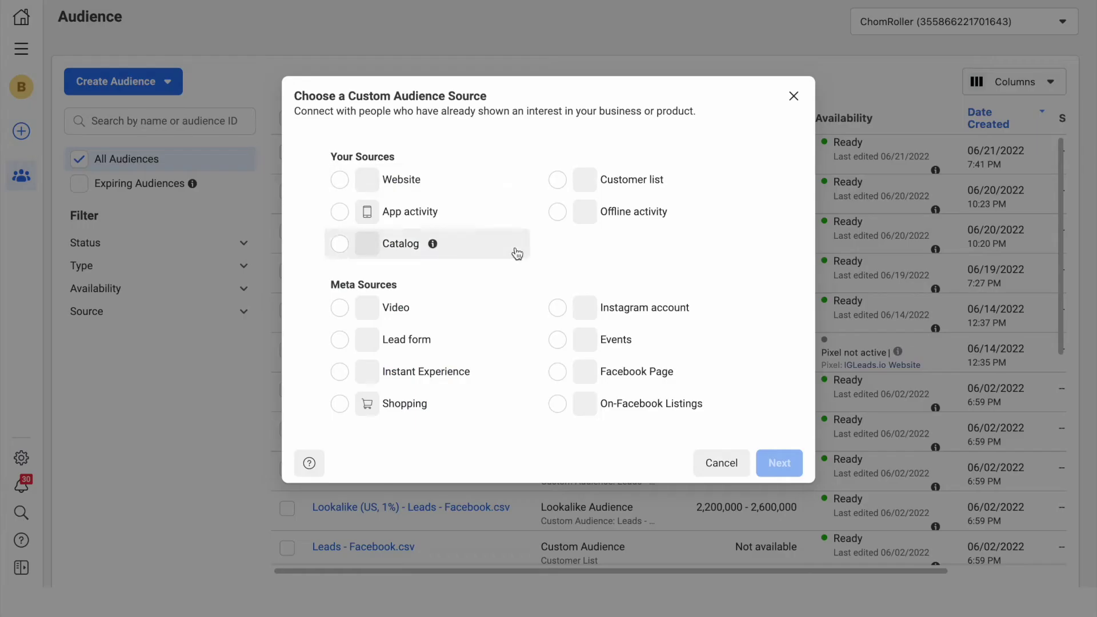
# Choose Customer list as the audience source, with no customer value.
pyautogui.click(557, 181)
pyautogui.click(780, 463)
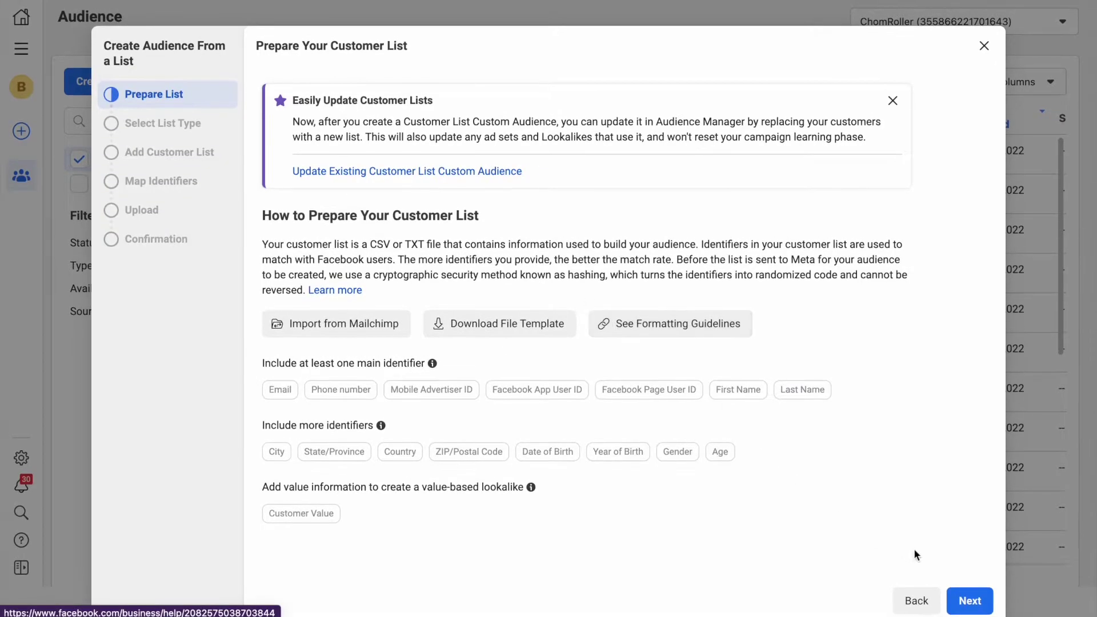
pyautogui.click(969, 601)
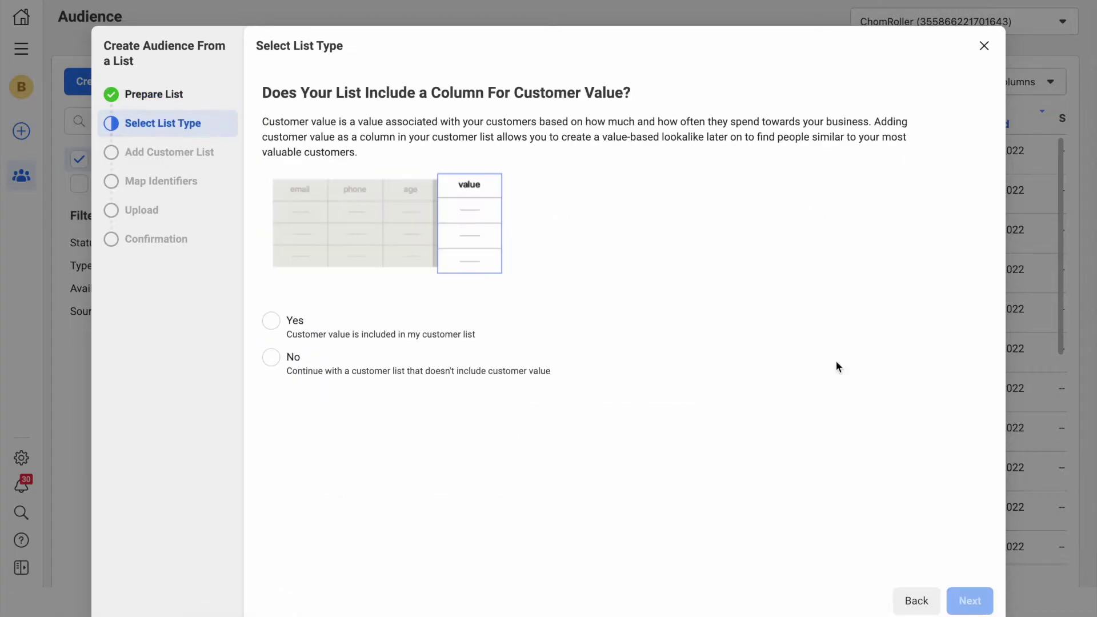
pyautogui.click(273, 358)
pyautogui.click(970, 600)
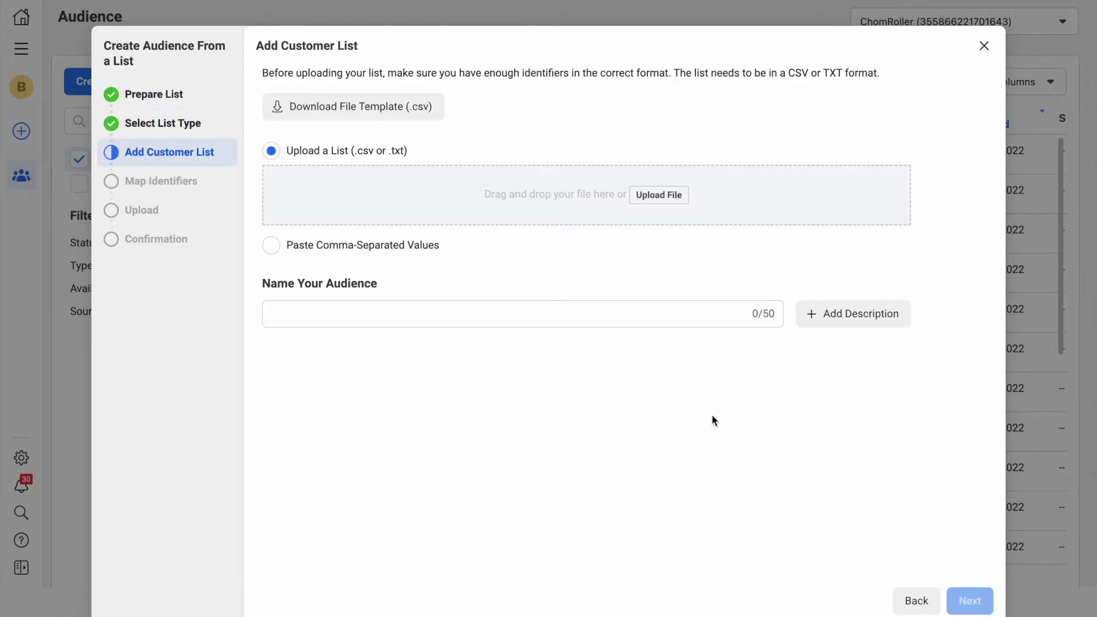
# Upload Digital Marketing Leads.csv from the BjK Customer Data folder.
pyautogui.click(659, 195)
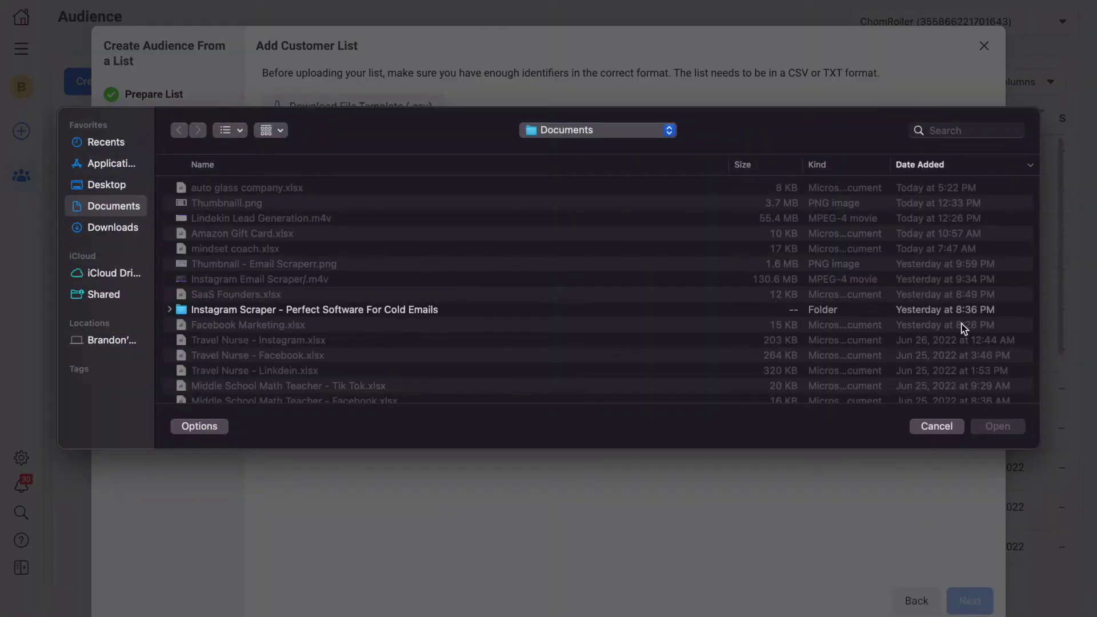
pyautogui.scroll(-10, 960, 326)
pyautogui.click(289, 257)
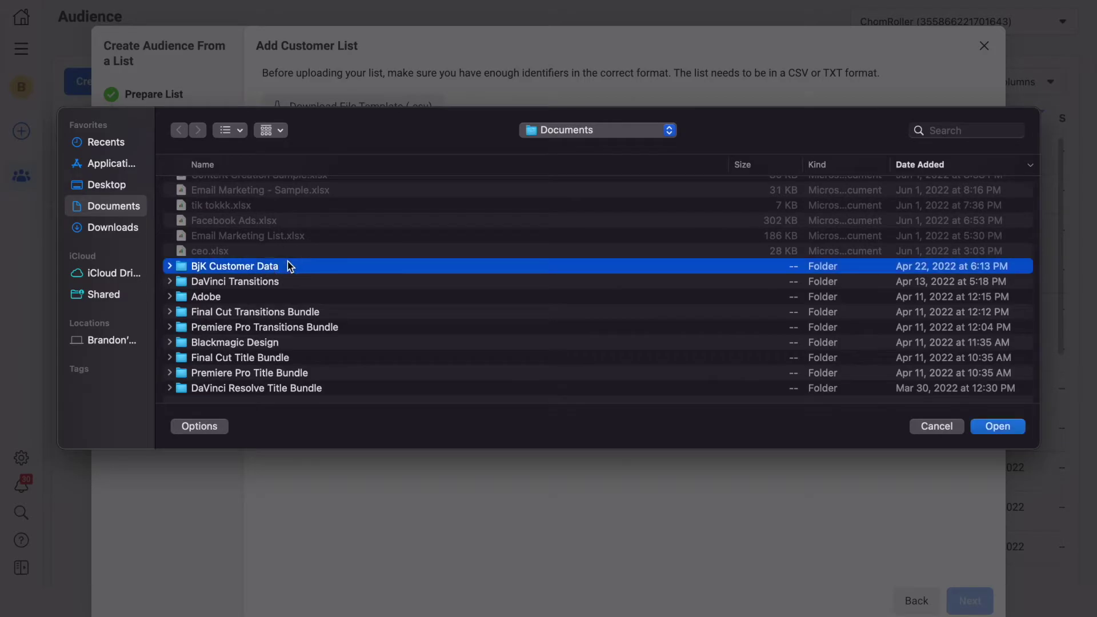
pyautogui.doubleClick(288, 258)
pyautogui.click(283, 191)
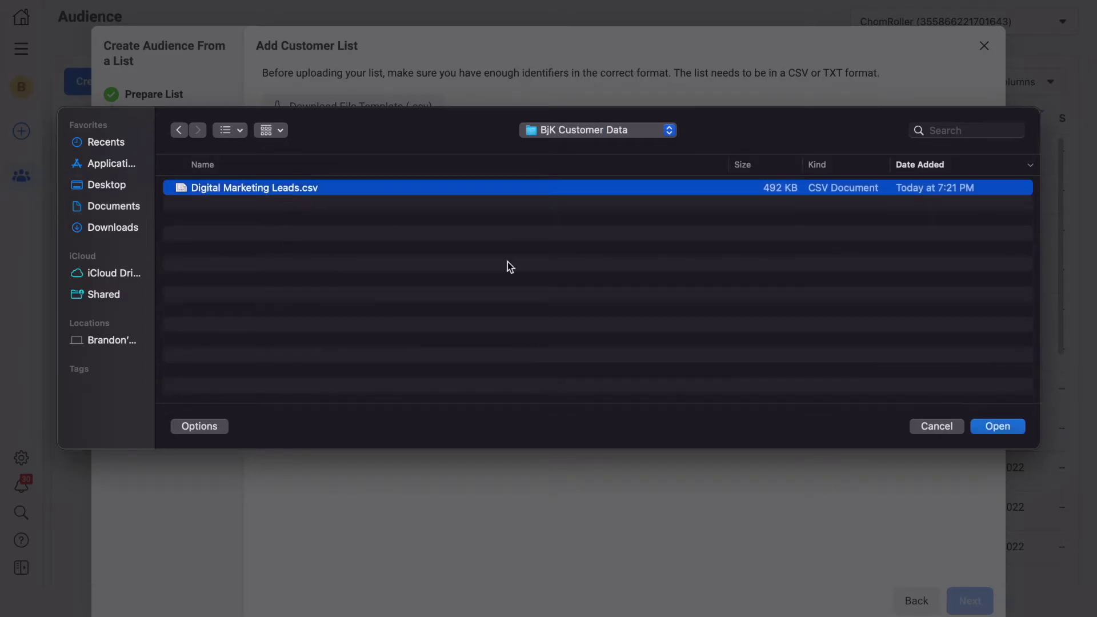
pyautogui.click(998, 427)
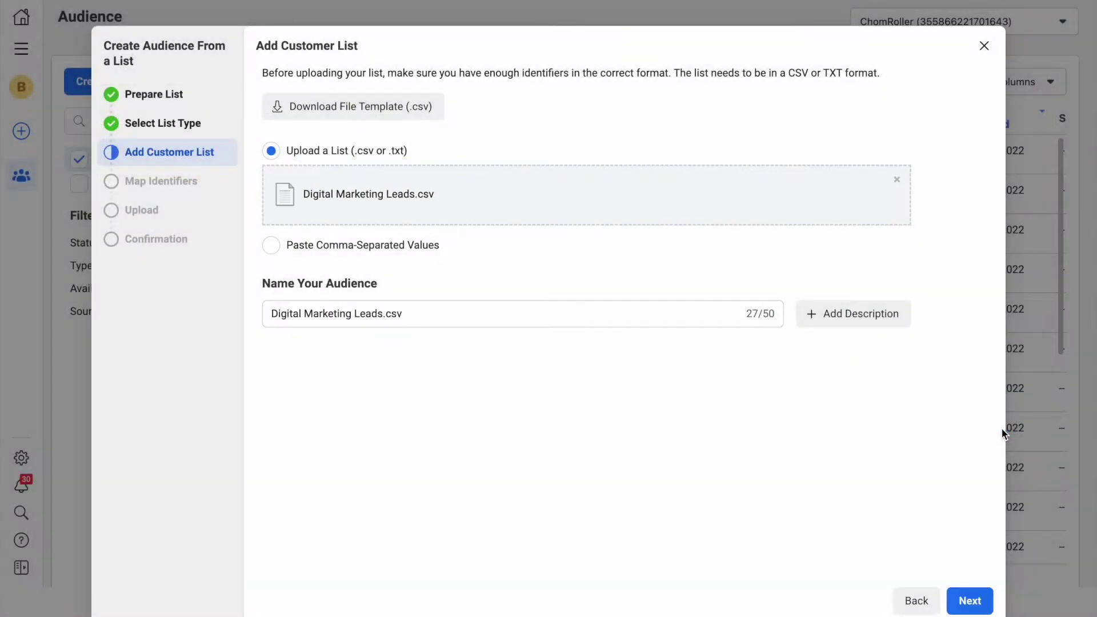
pyautogui.click(412, 313)
pyautogui.click(576, 429)
# Map the Name column to First Name in Map Identifiers.
pyautogui.click(967, 602)
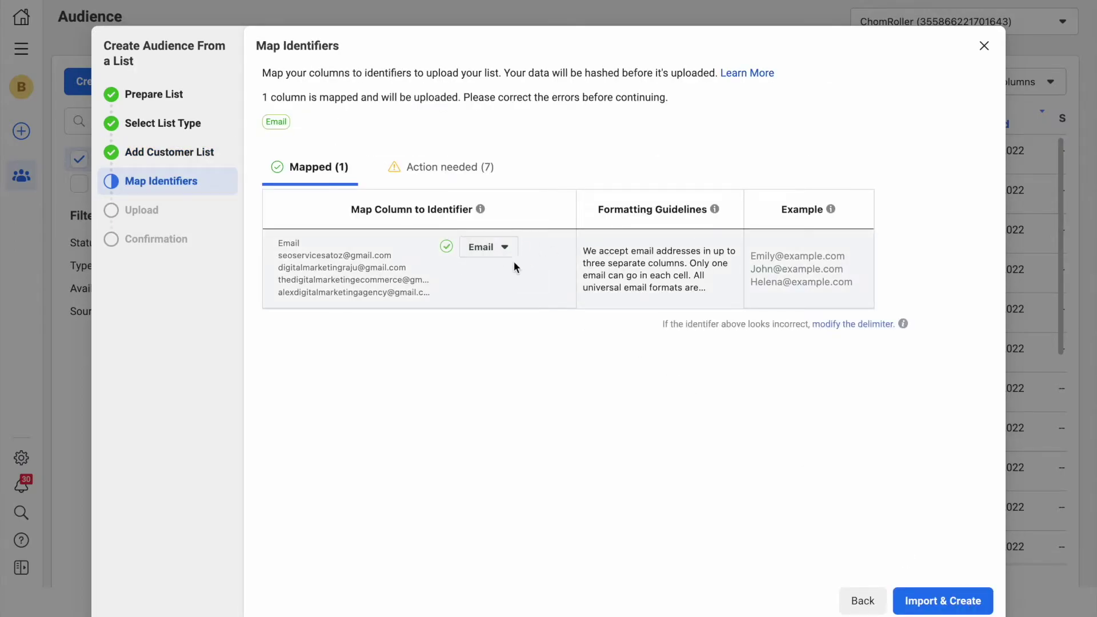
pyautogui.click(454, 167)
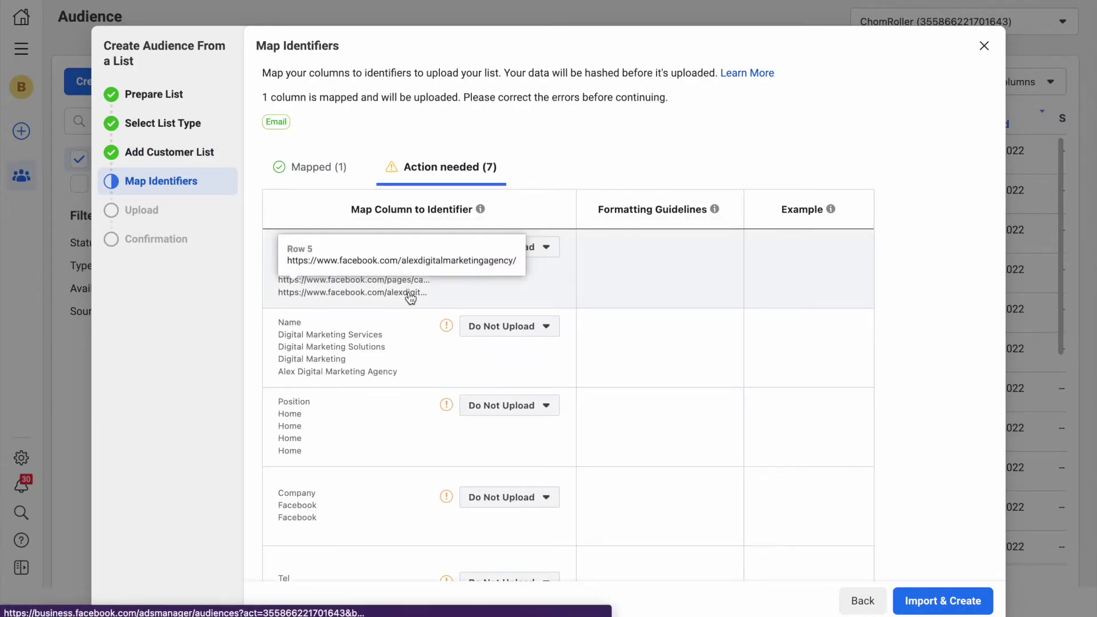
pyautogui.scroll(-1, 409, 292)
pyautogui.scroll(-1, 396, 369)
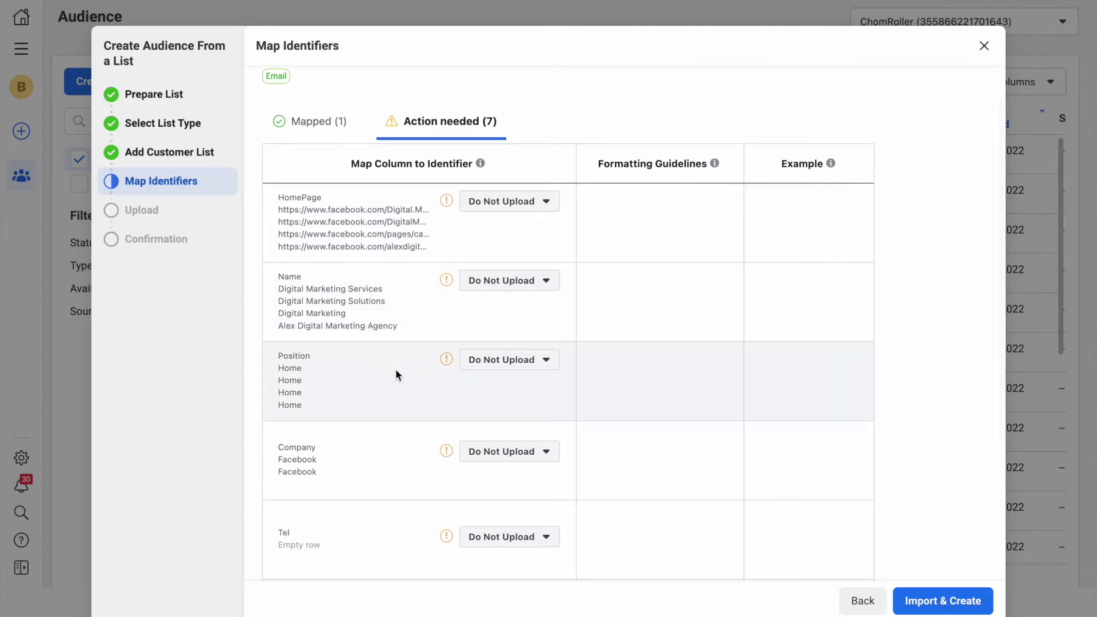
pyautogui.click(500, 281)
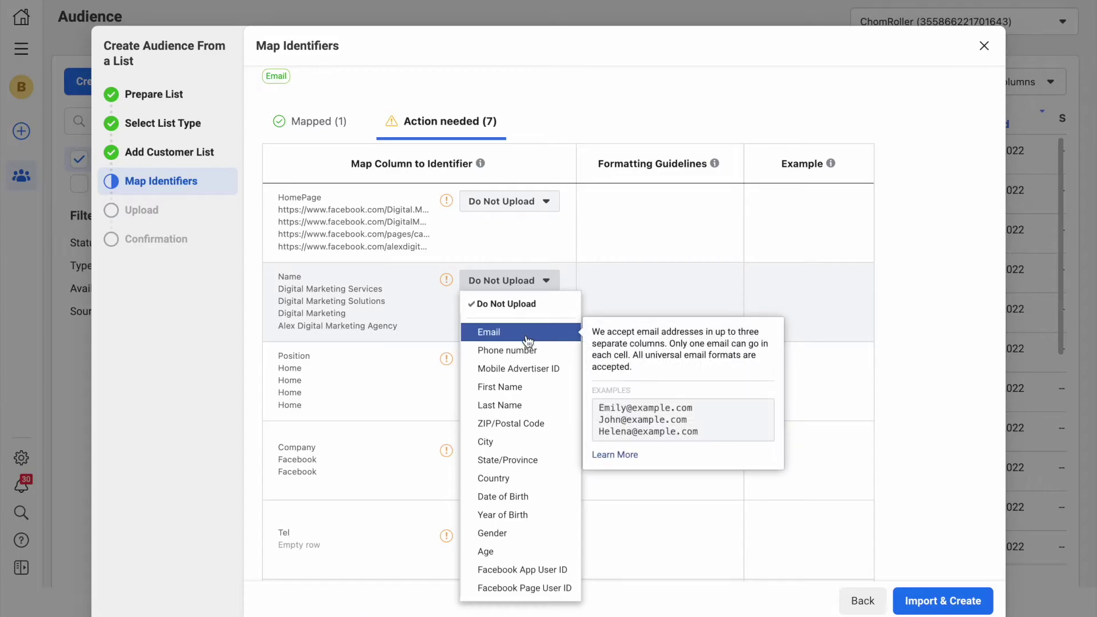
pyautogui.click(502, 386)
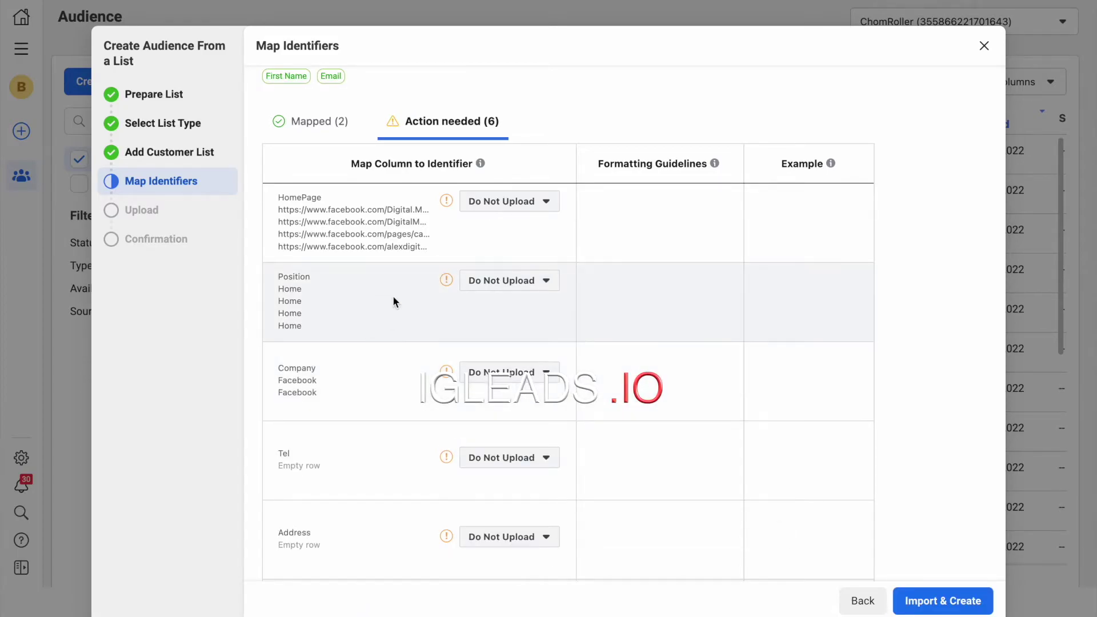
pyautogui.scroll(-1, 393, 302)
pyautogui.scroll(-2, 402, 386)
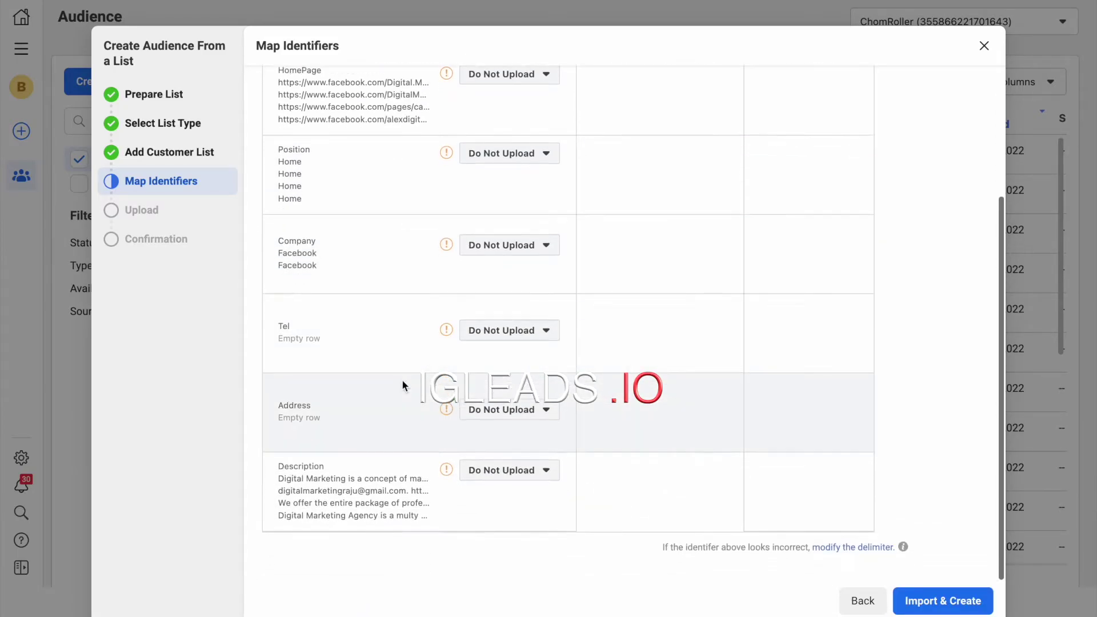
# Map Tel to Phone number, leave Description unmapped, and import the list.
pyautogui.click(506, 330)
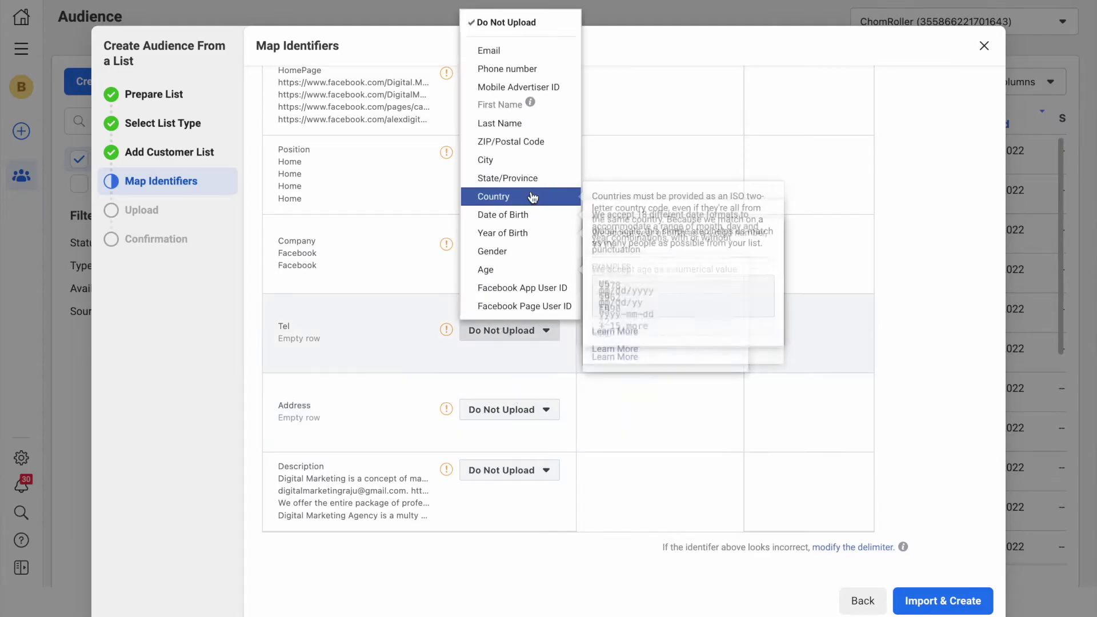
pyautogui.click(515, 70)
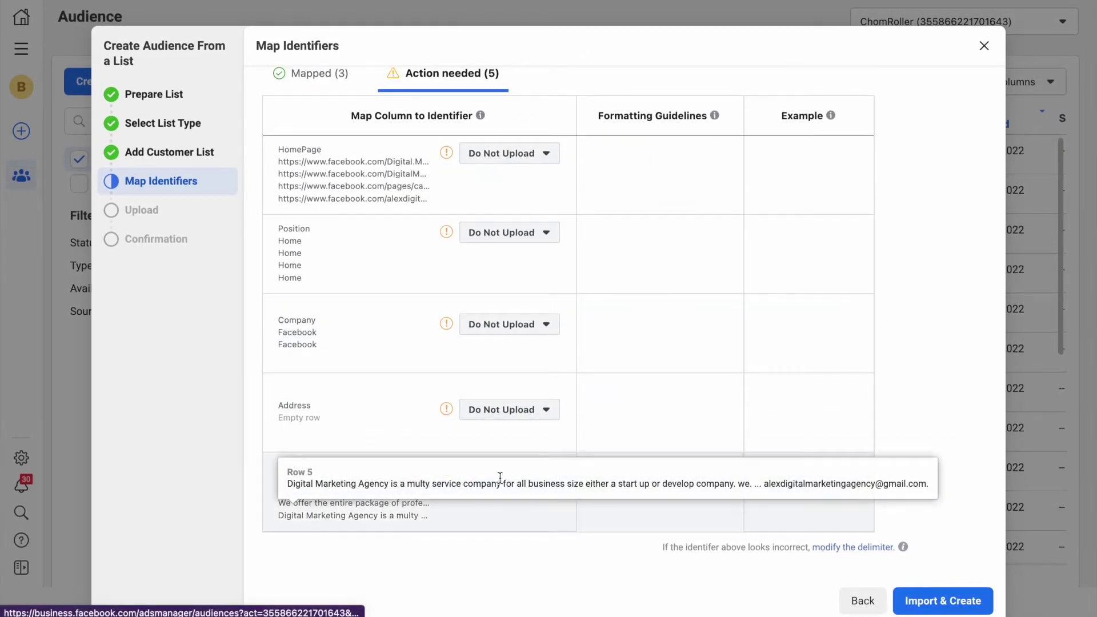
pyautogui.click(514, 471)
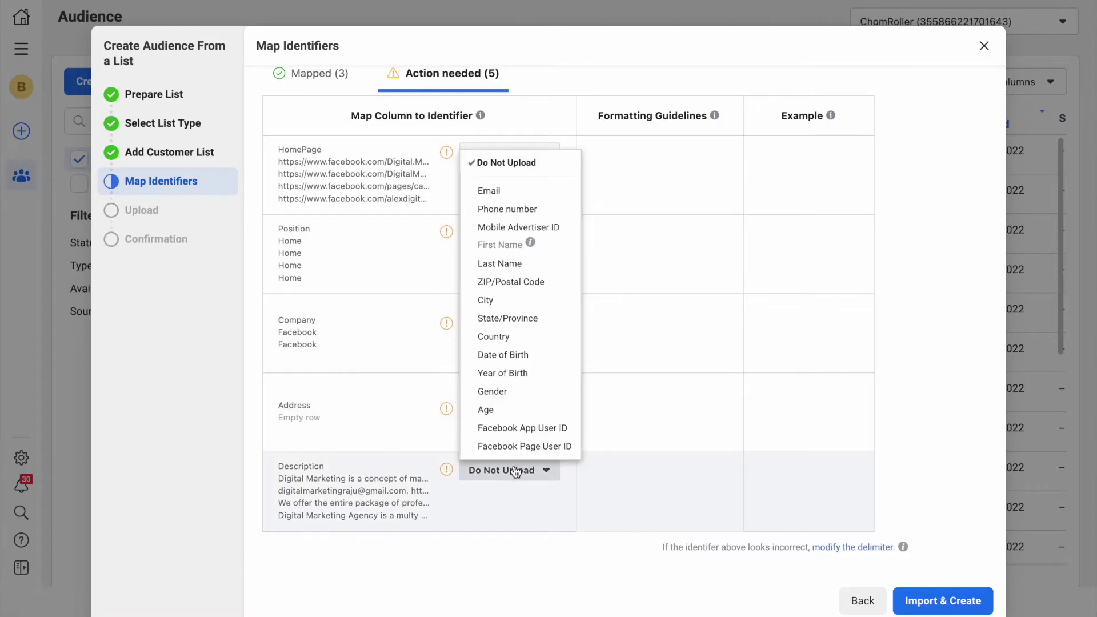
pyautogui.click(353, 302)
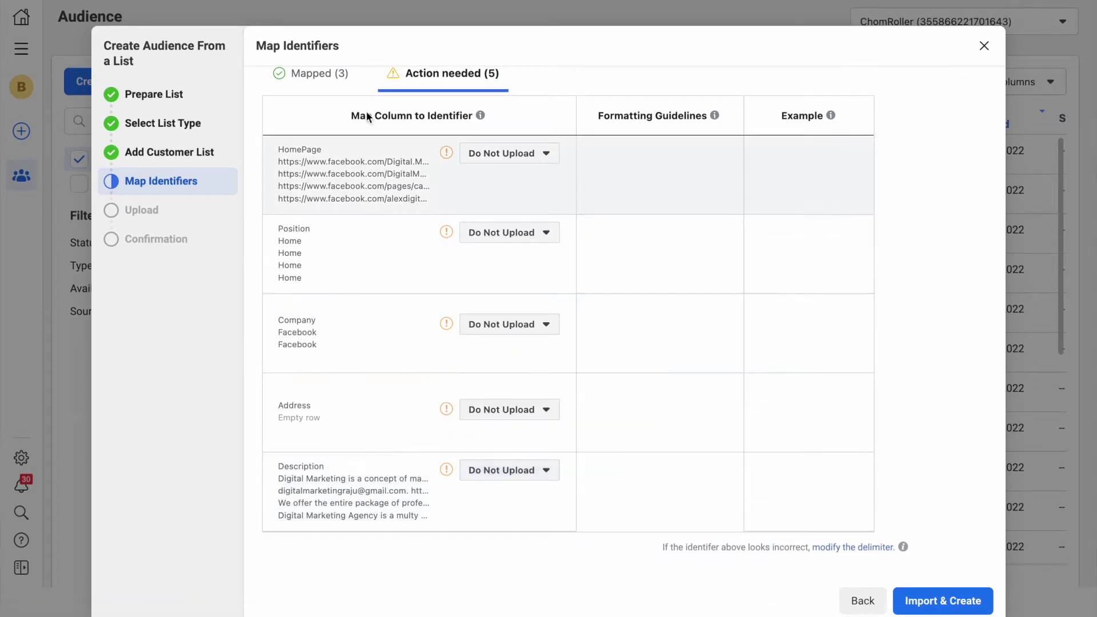
pyautogui.click(326, 74)
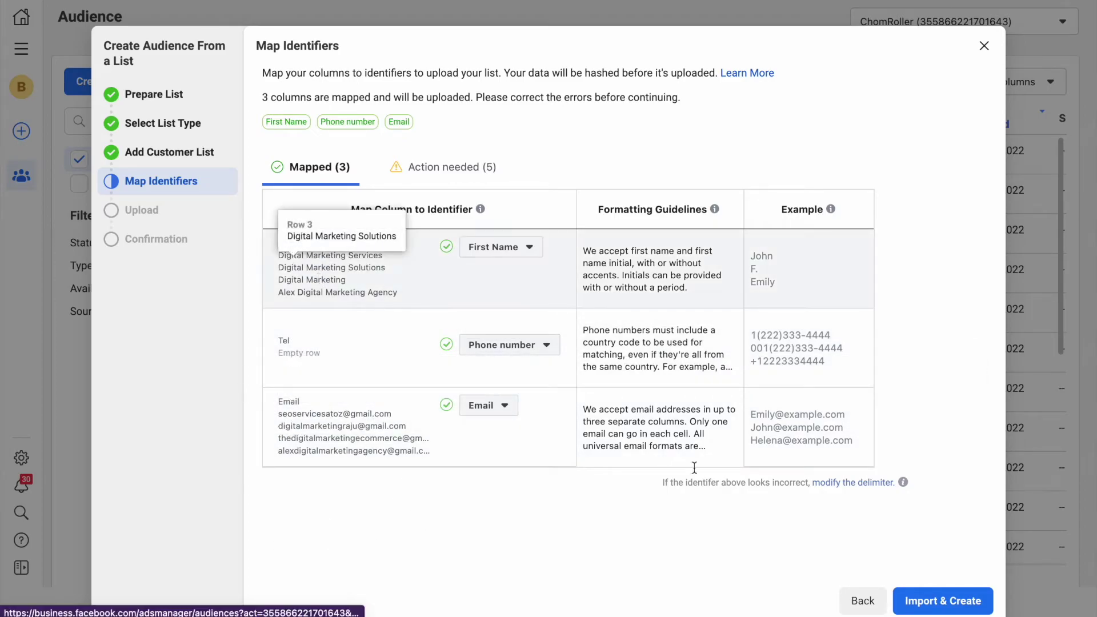
pyautogui.click(960, 600)
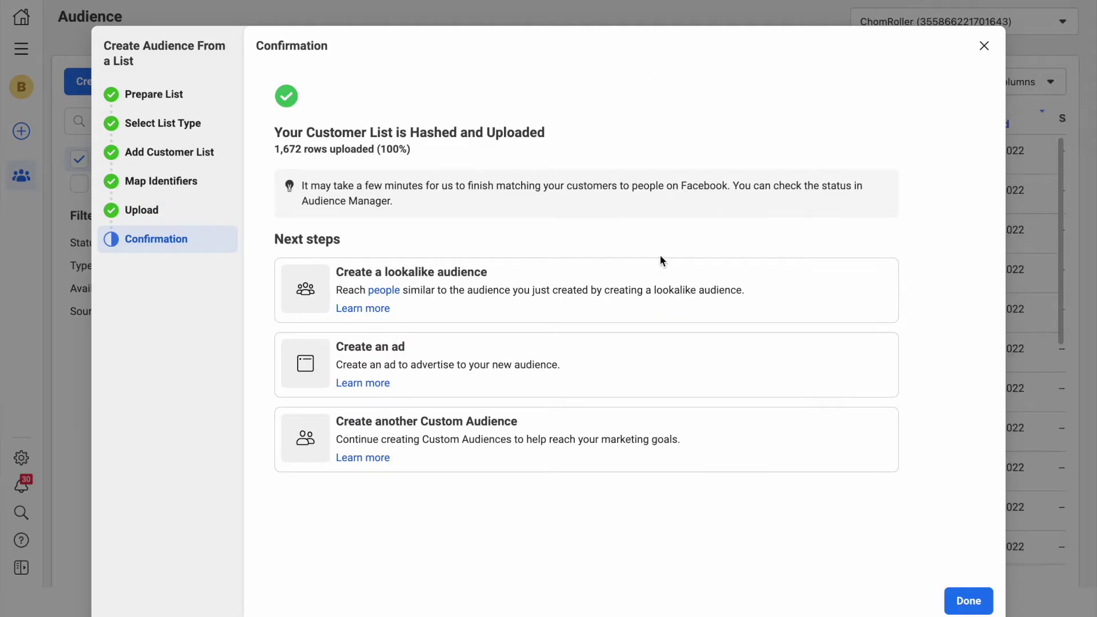
# Finish the upload and open the Actions menu for Digital Marketing Leads.csv.
pyautogui.click(967, 600)
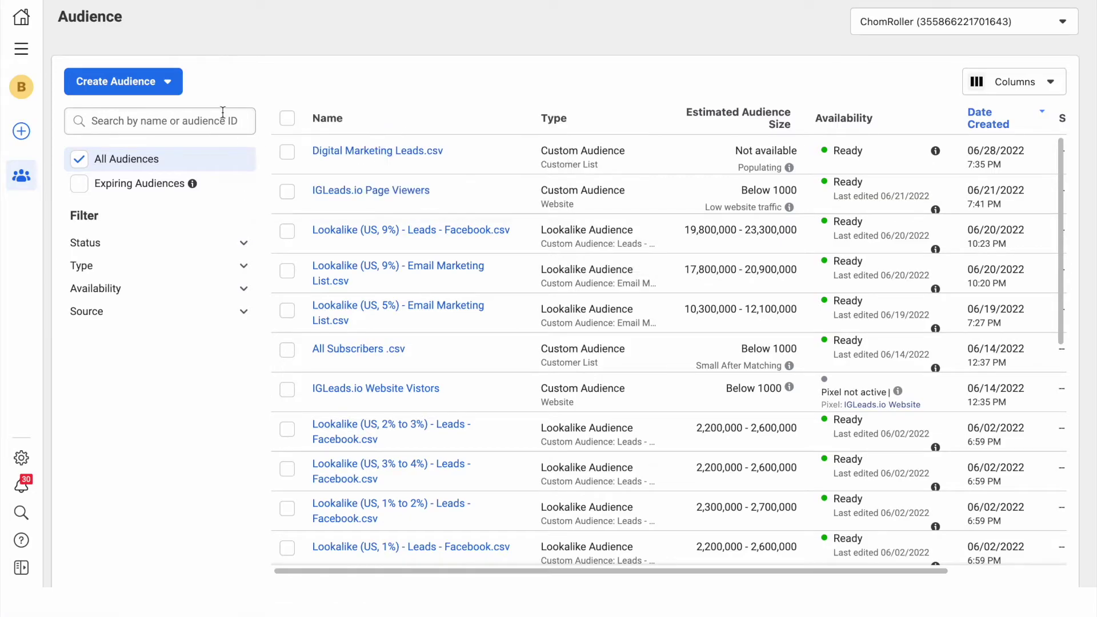
pyautogui.click(363, 153)
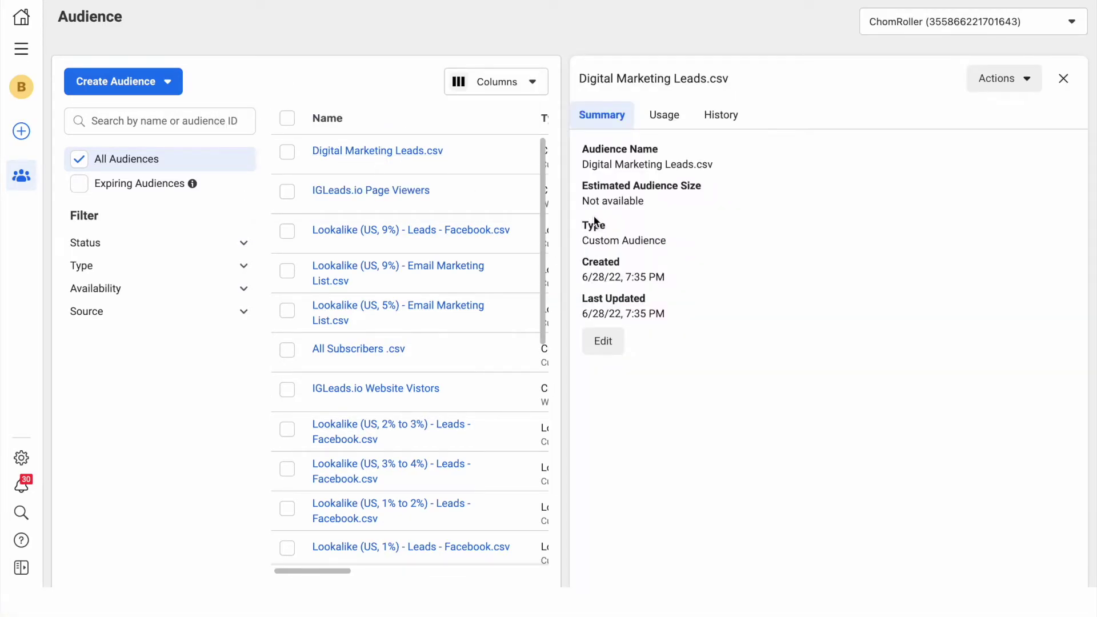
pyautogui.click(999, 77)
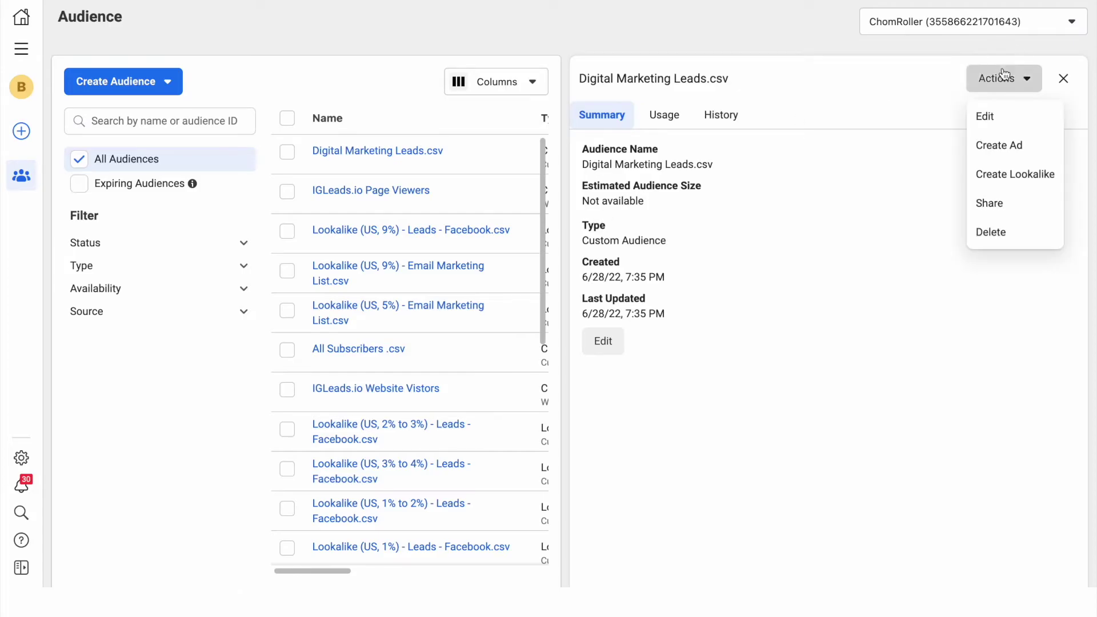
# Create a lookalike of Digital Marketing Leads.csv targeting United States at 7% size.
pyautogui.click(1011, 184)
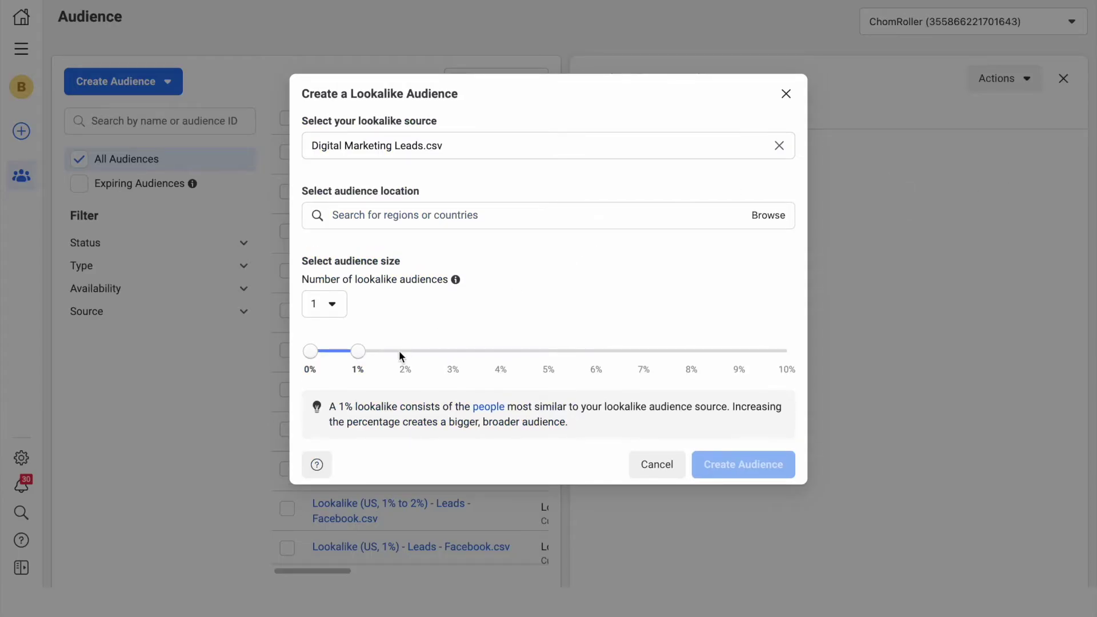
pyautogui.moveTo(363, 351); pyautogui.dragTo(575, 347)
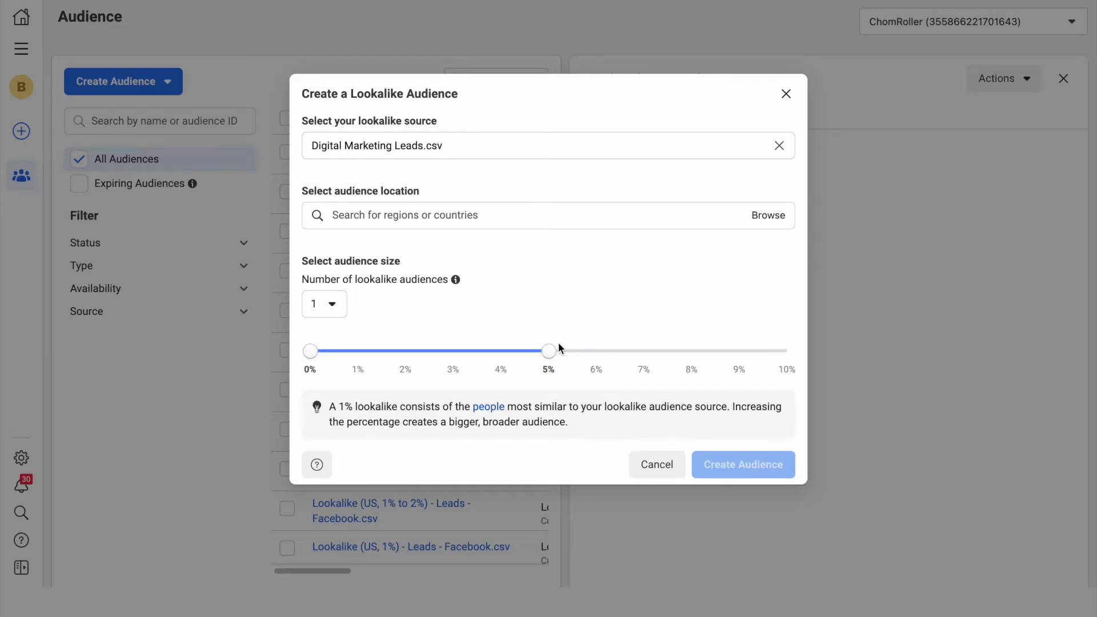
pyautogui.moveTo(548, 351); pyautogui.dragTo(745, 353)
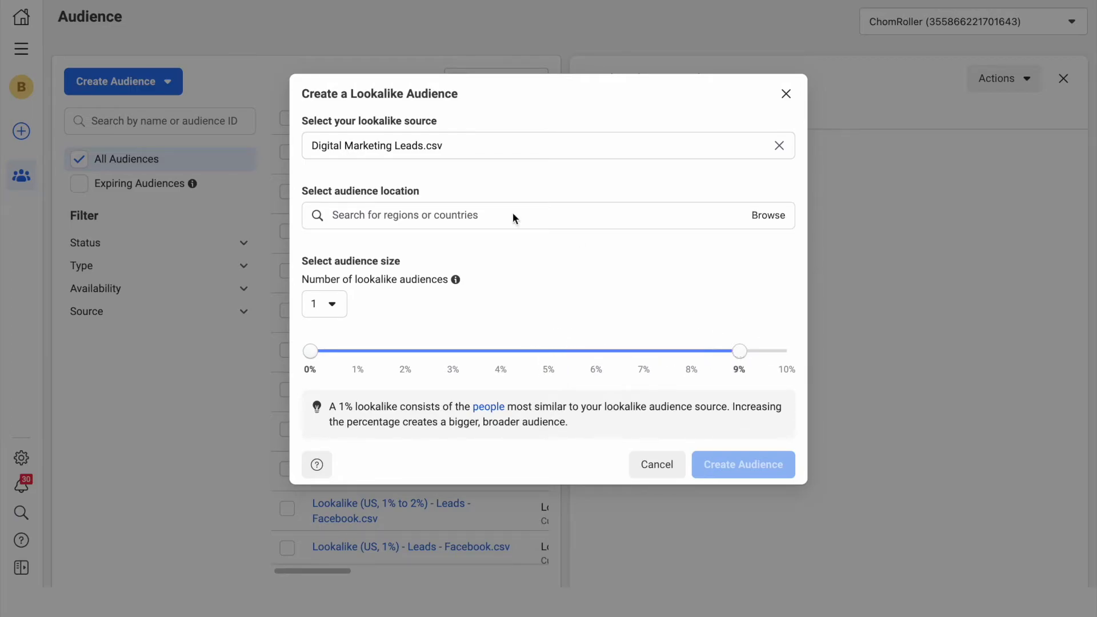
pyautogui.click(474, 215)
pyautogui.write('unite')
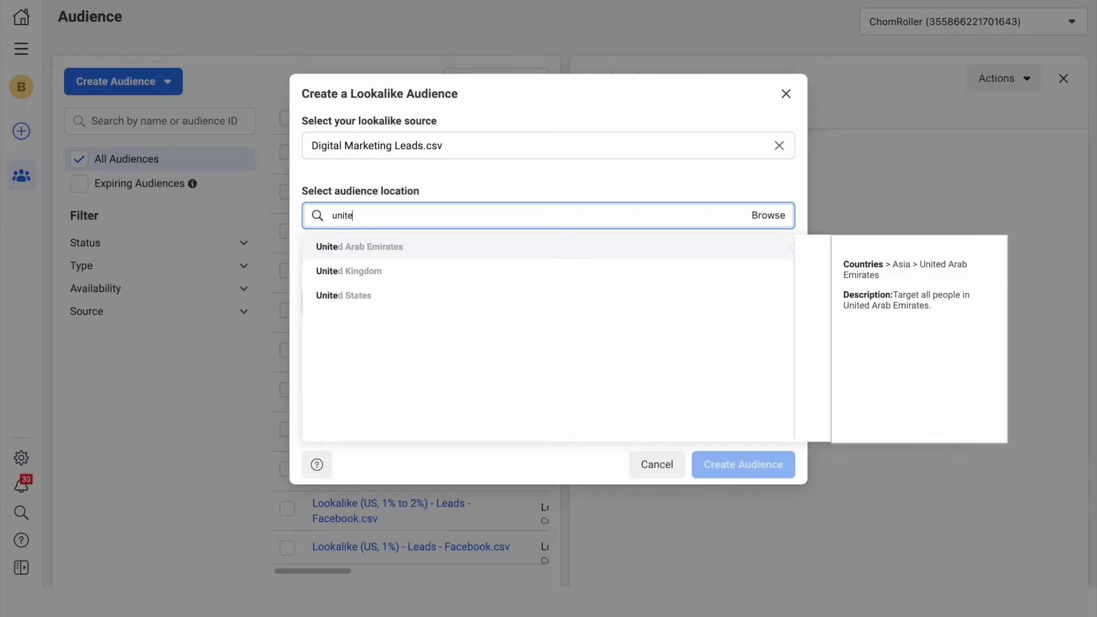
pyautogui.click(411, 296)
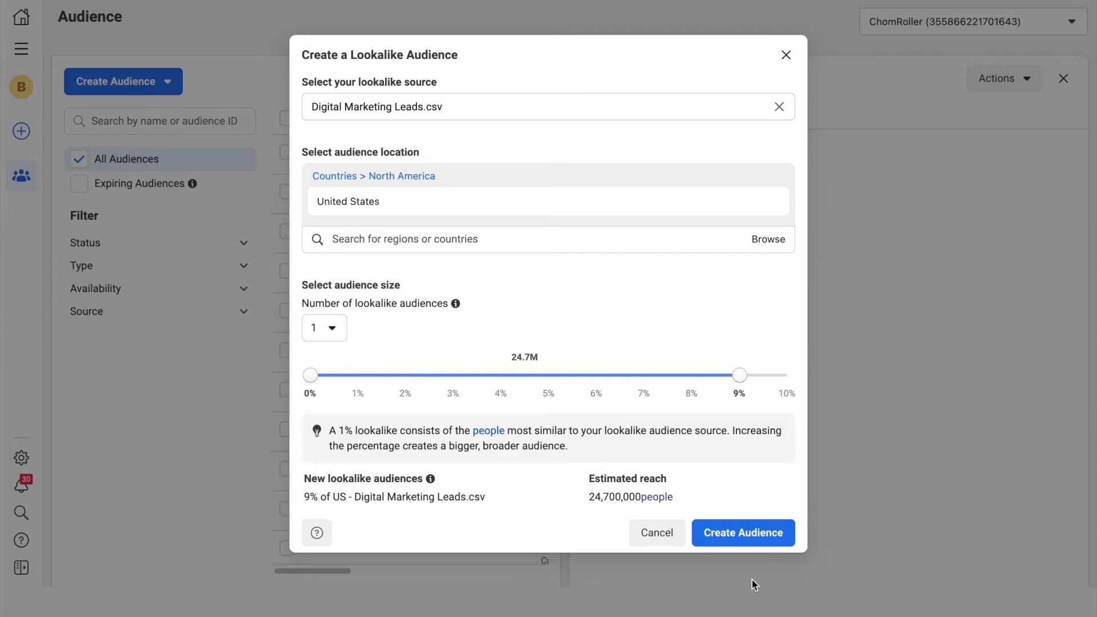
pyautogui.moveTo(742, 375)
pyautogui.mouseDown()
pyautogui.moveTo(574, 377)
pyautogui.moveTo(692, 380)
pyautogui.moveTo(644, 375)
pyautogui.mouseUp()
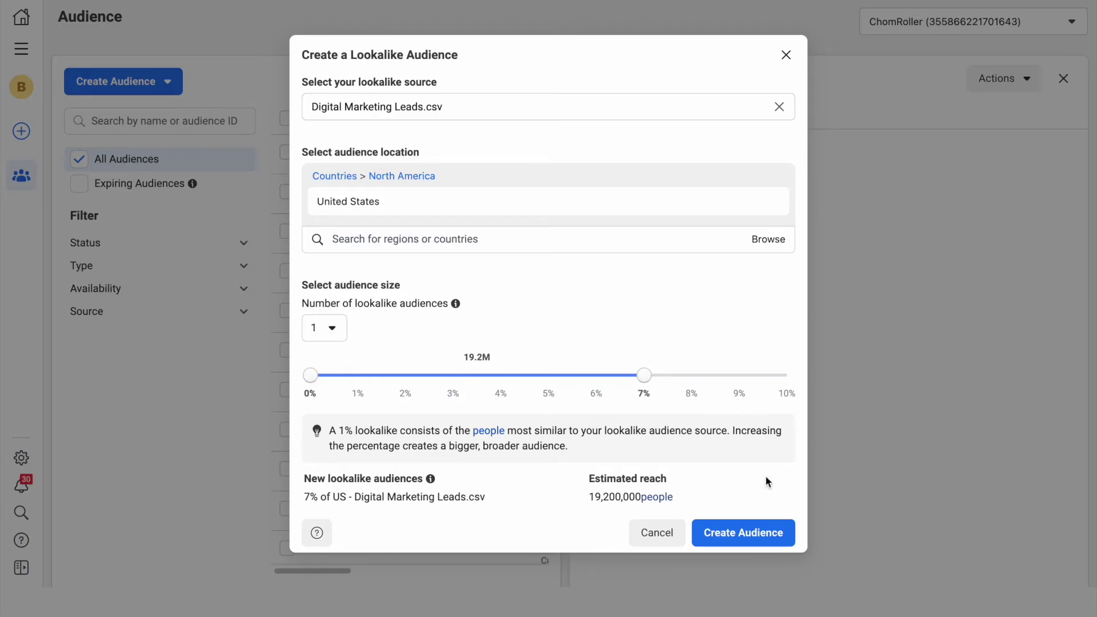
pyautogui.click(754, 538)
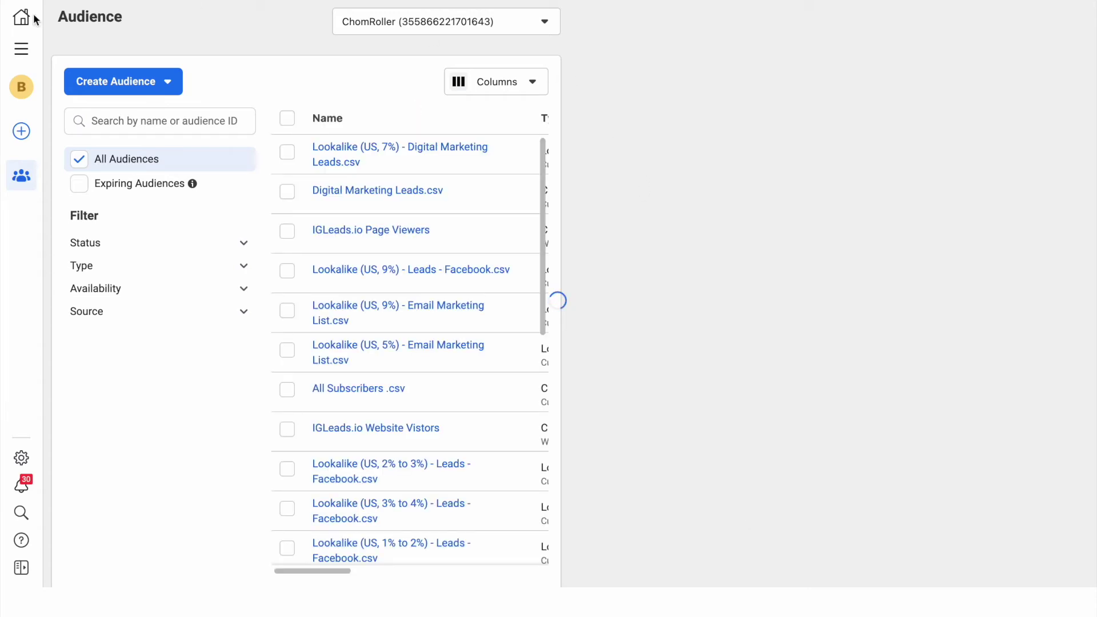
pyautogui.click(22, 49)
pyautogui.click(400, 68)
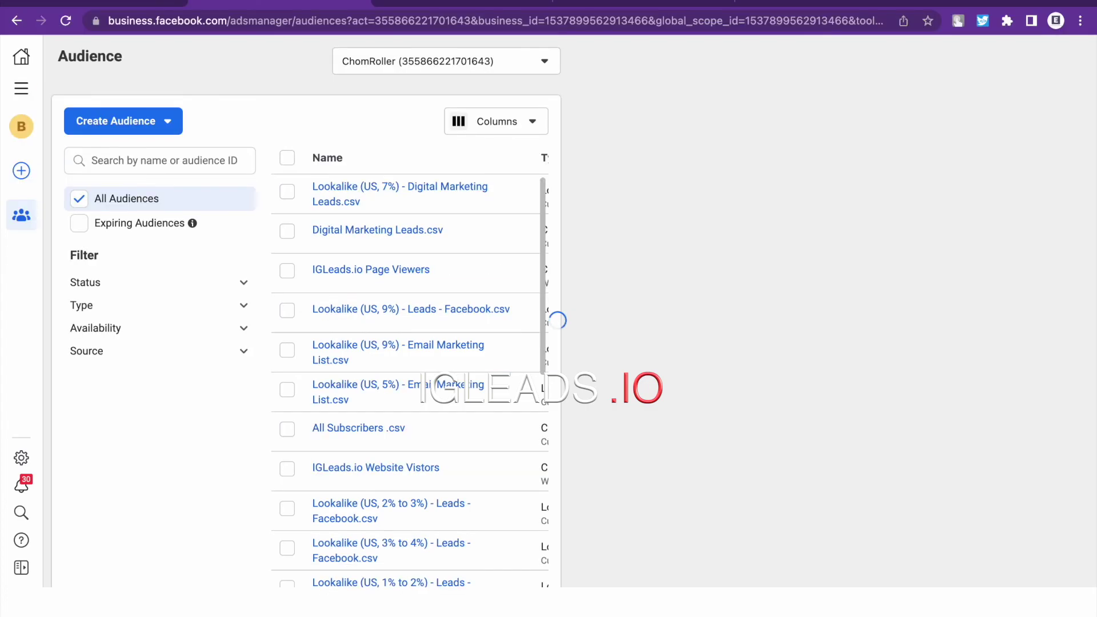
pyautogui.scroll(-1, 67, 221)
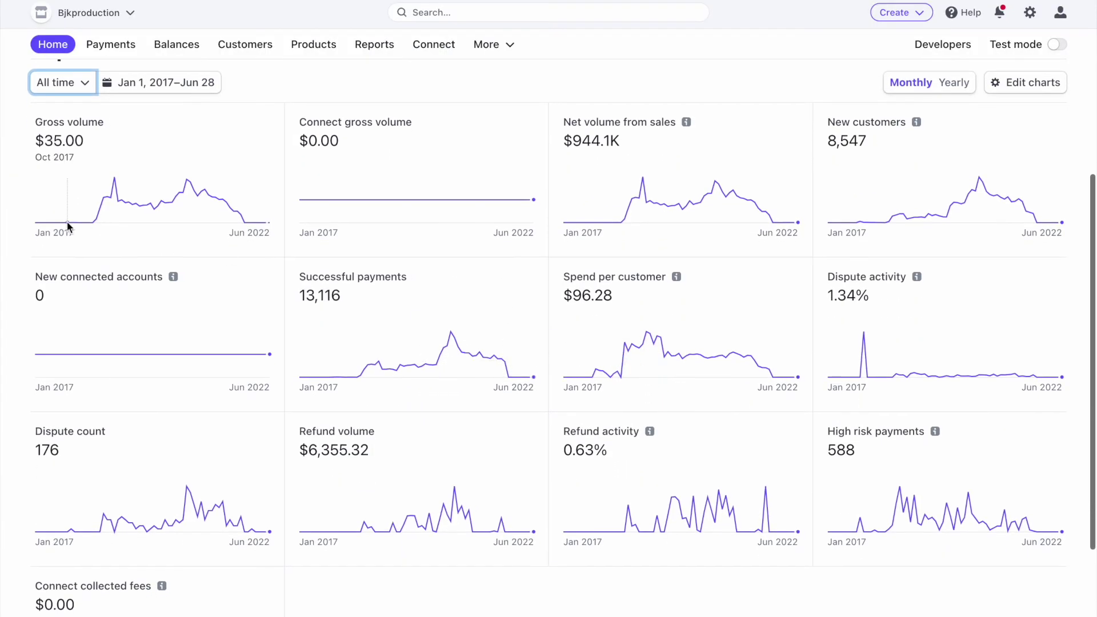